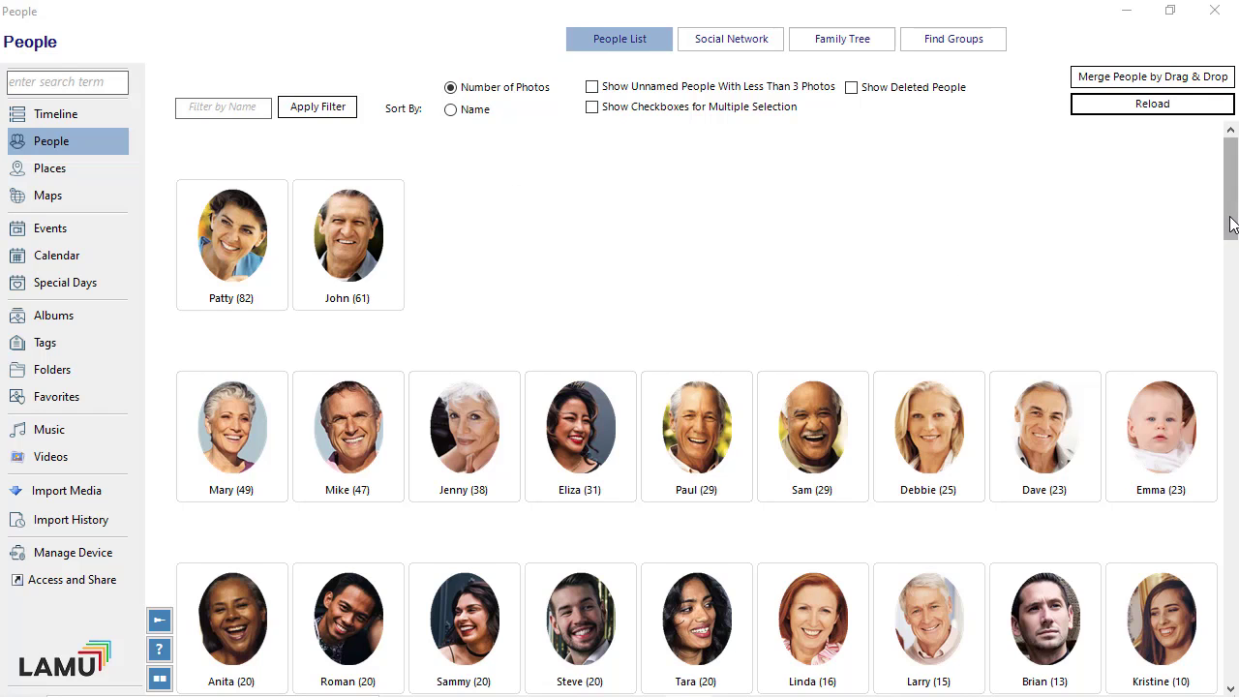
# Step: Name the Unnamed 1565… face tile 'Alicia' using Name this Person
pyautogui.moveTo(1232, 224); pyautogui.dragTo(1236, 393)
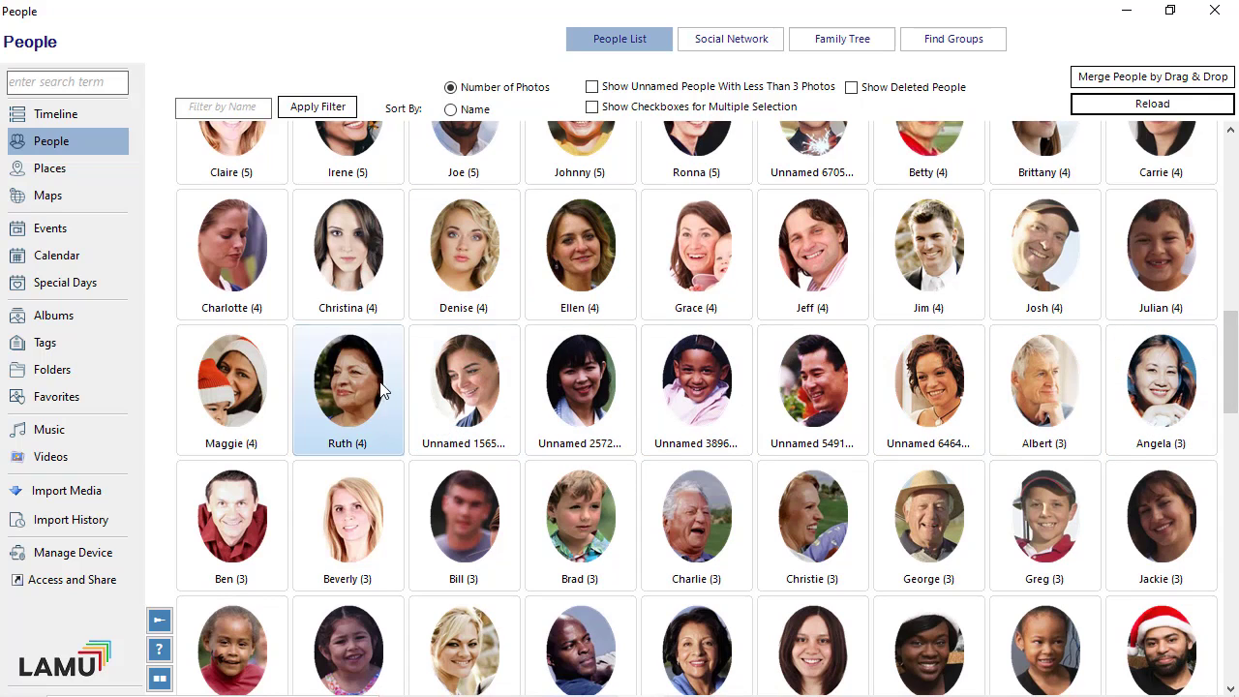
pyautogui.click(476, 406)
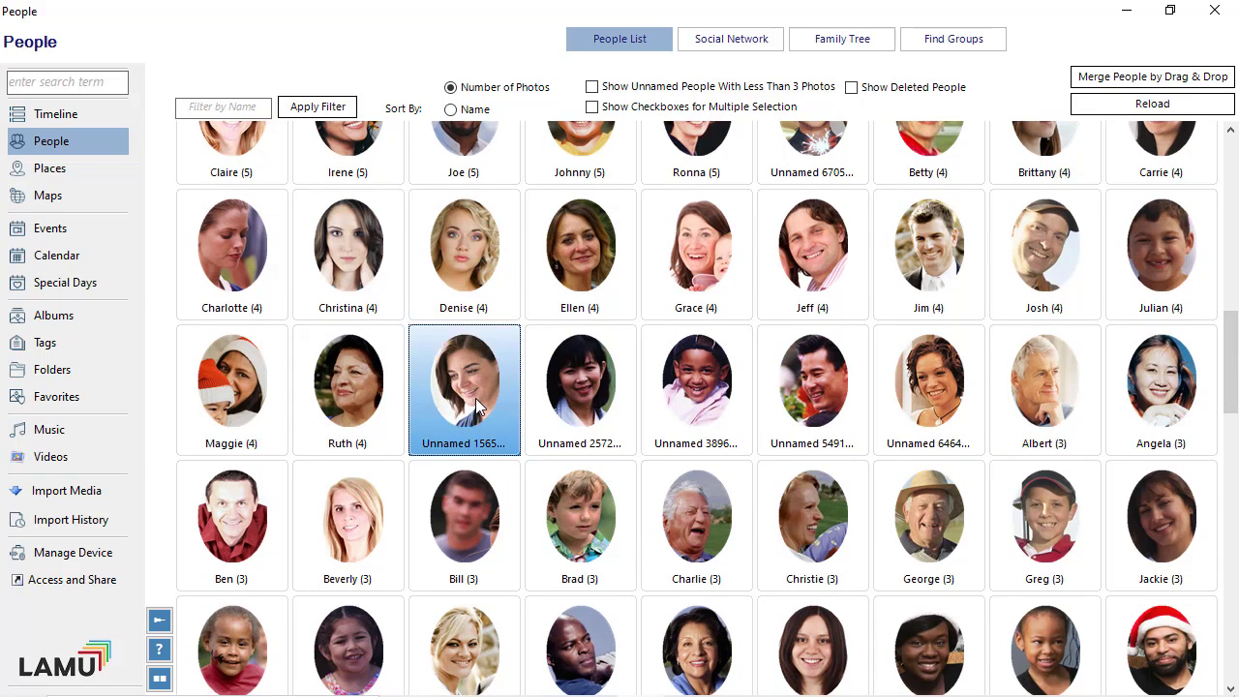
pyautogui.rightClick(476, 407)
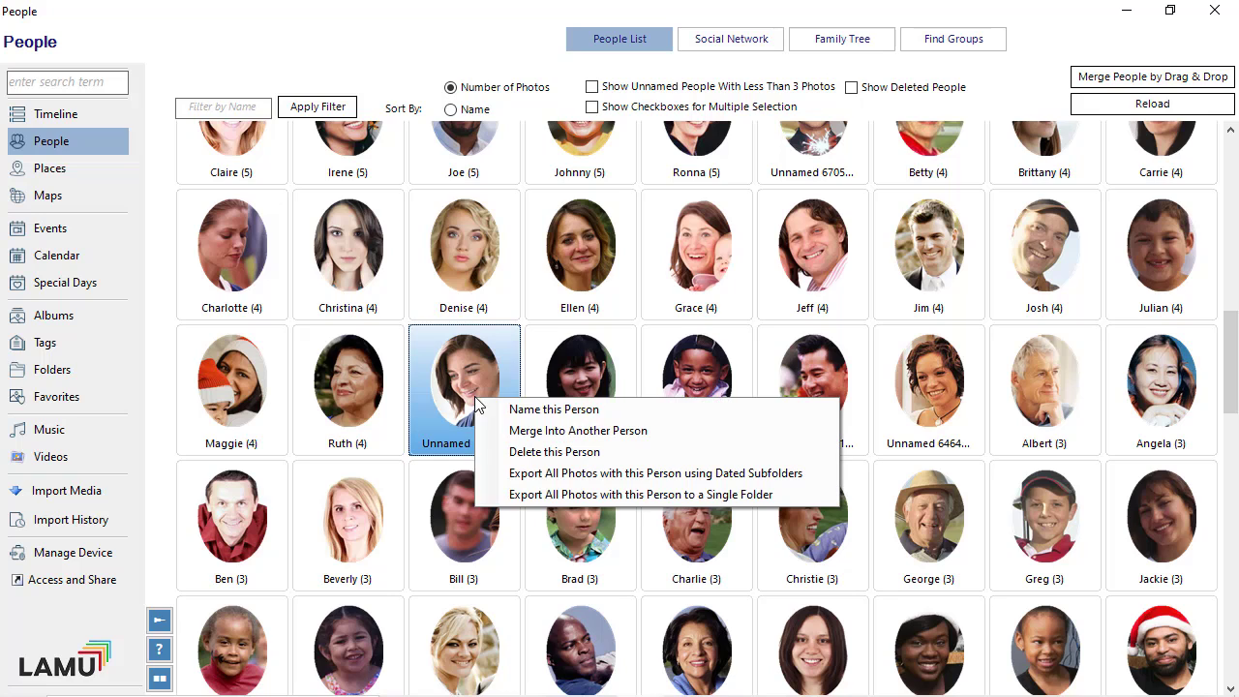
pyautogui.click(599, 410)
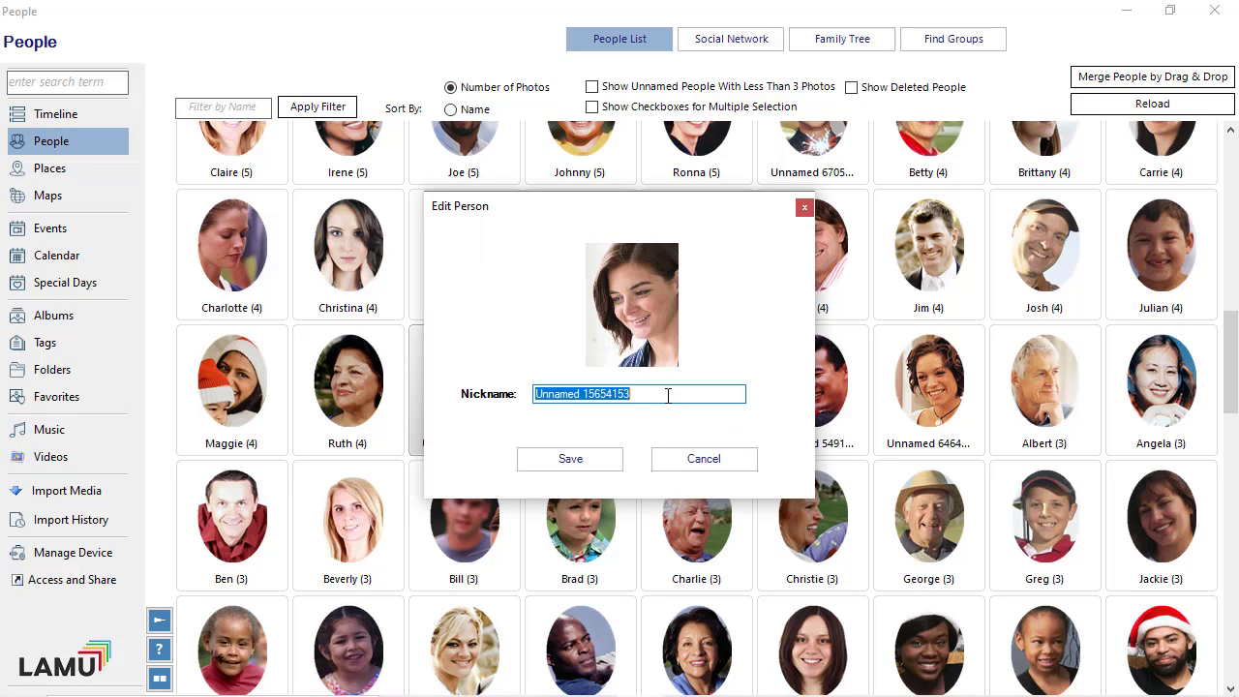
pyautogui.write('Alicia')
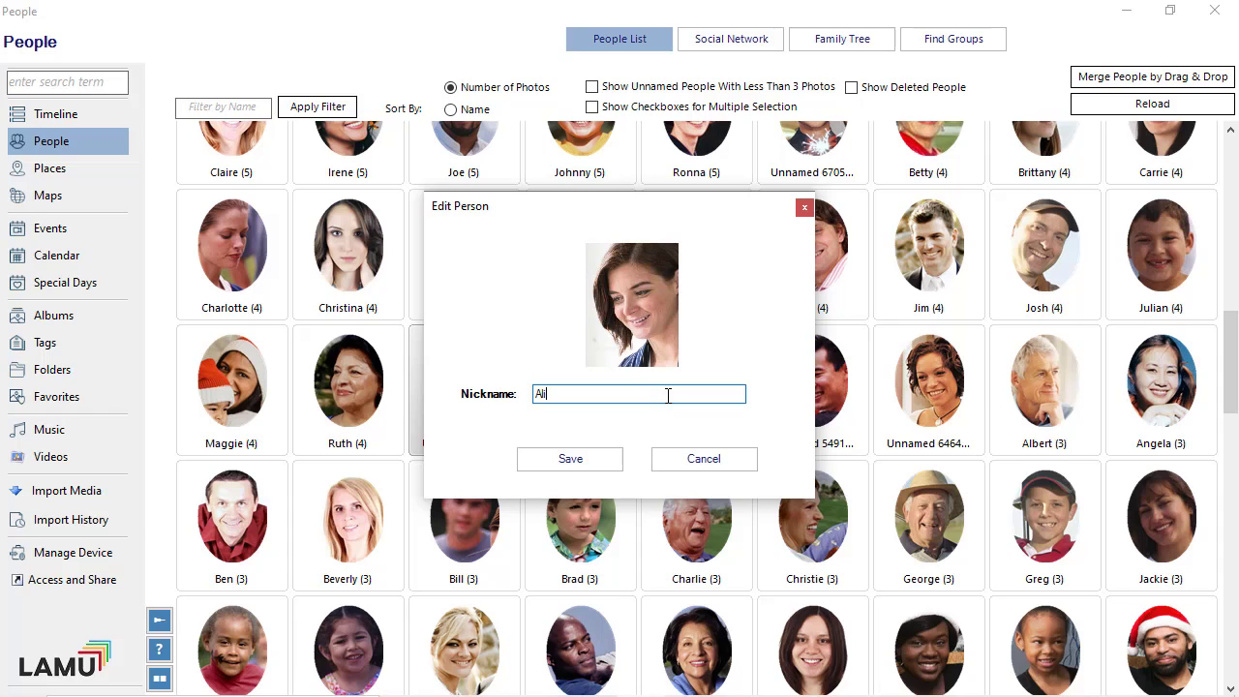
pyautogui.click(582, 457)
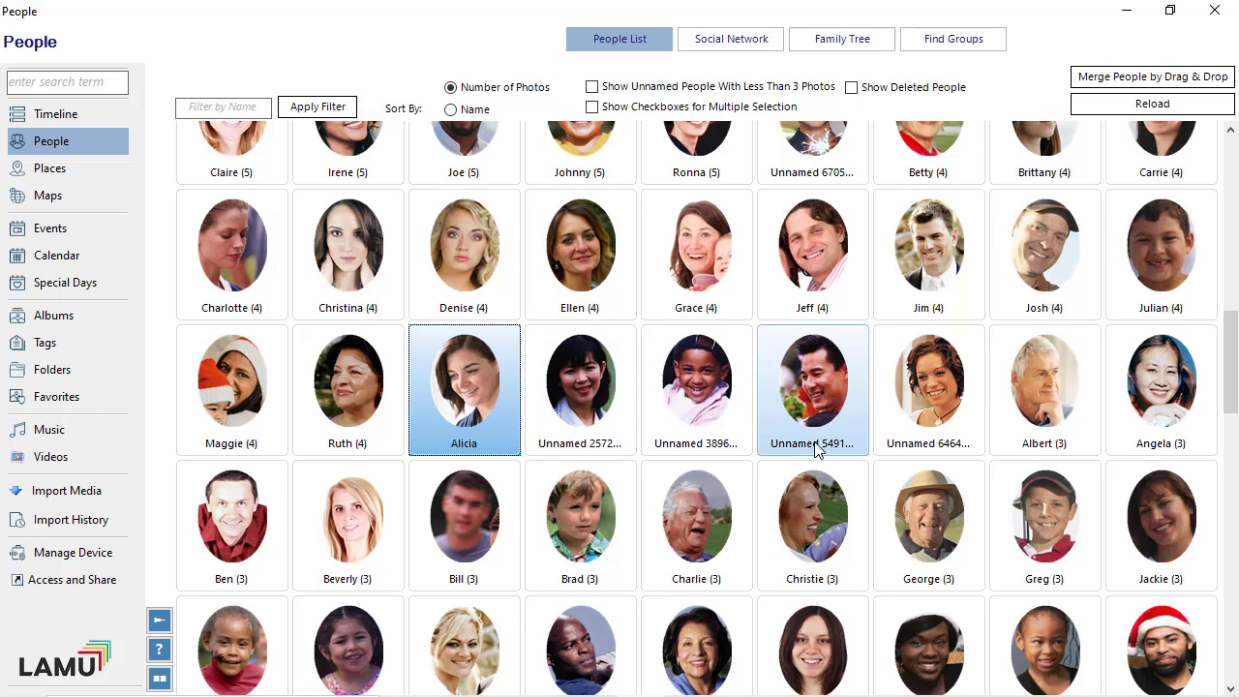
# Step: Merge the Unnamed 6614… face into John, found by filtering on 'Joh'
pyautogui.moveTo(1232, 404); pyautogui.dragTo(1233, 443)
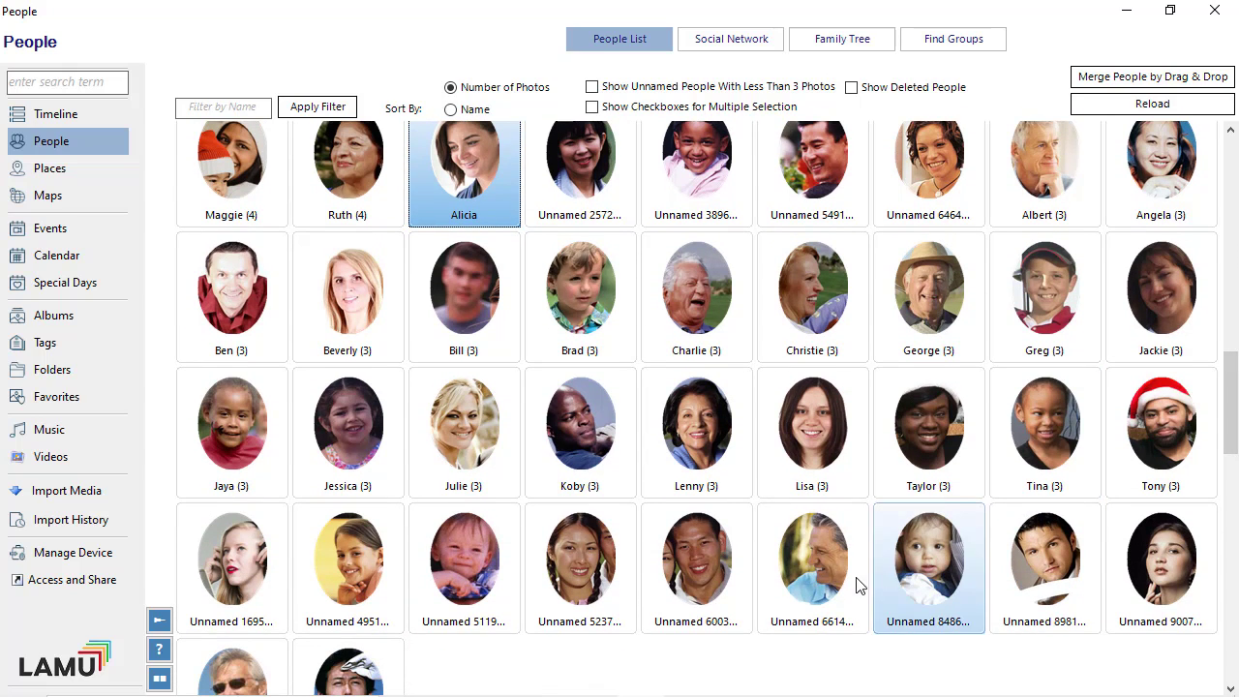
pyautogui.click(804, 561)
pyautogui.rightClick(811, 555)
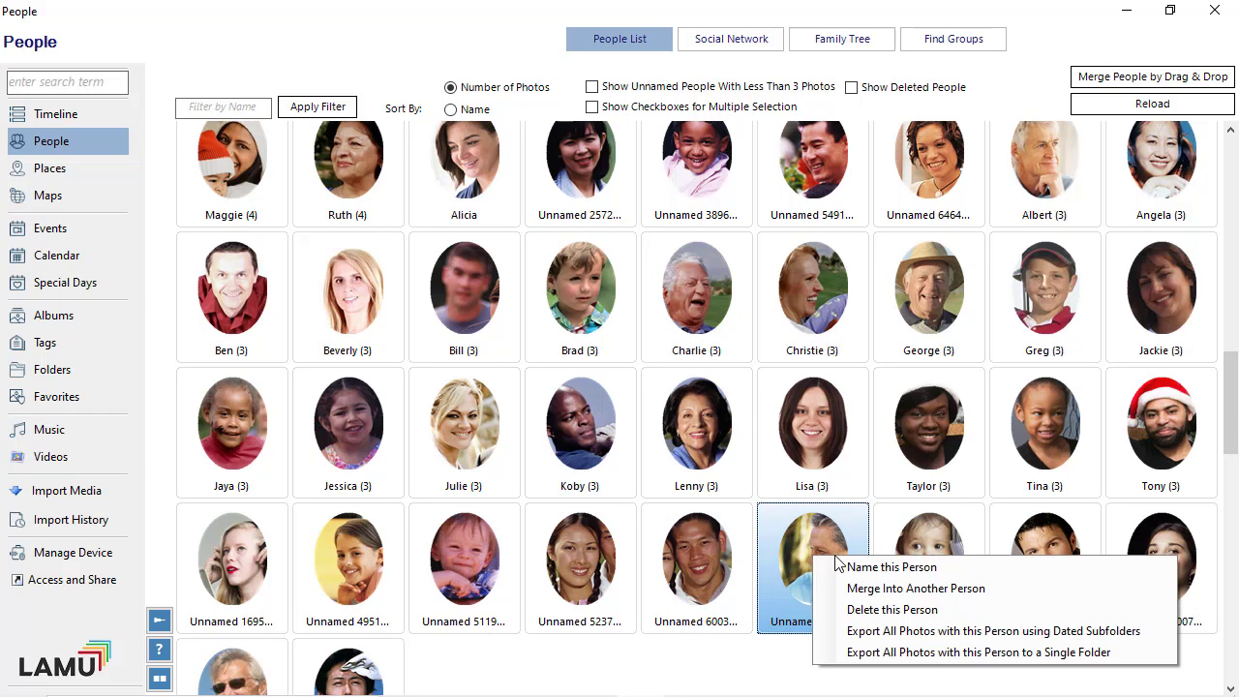
pyautogui.click(858, 588)
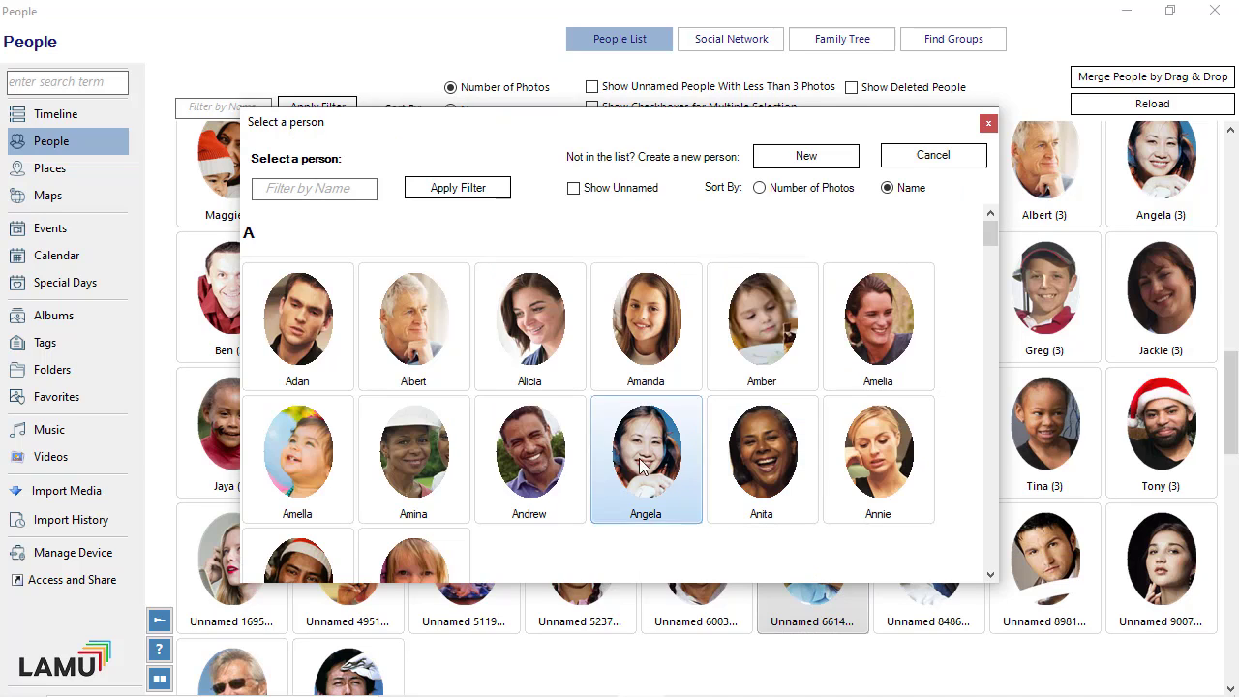
pyautogui.click(297, 193)
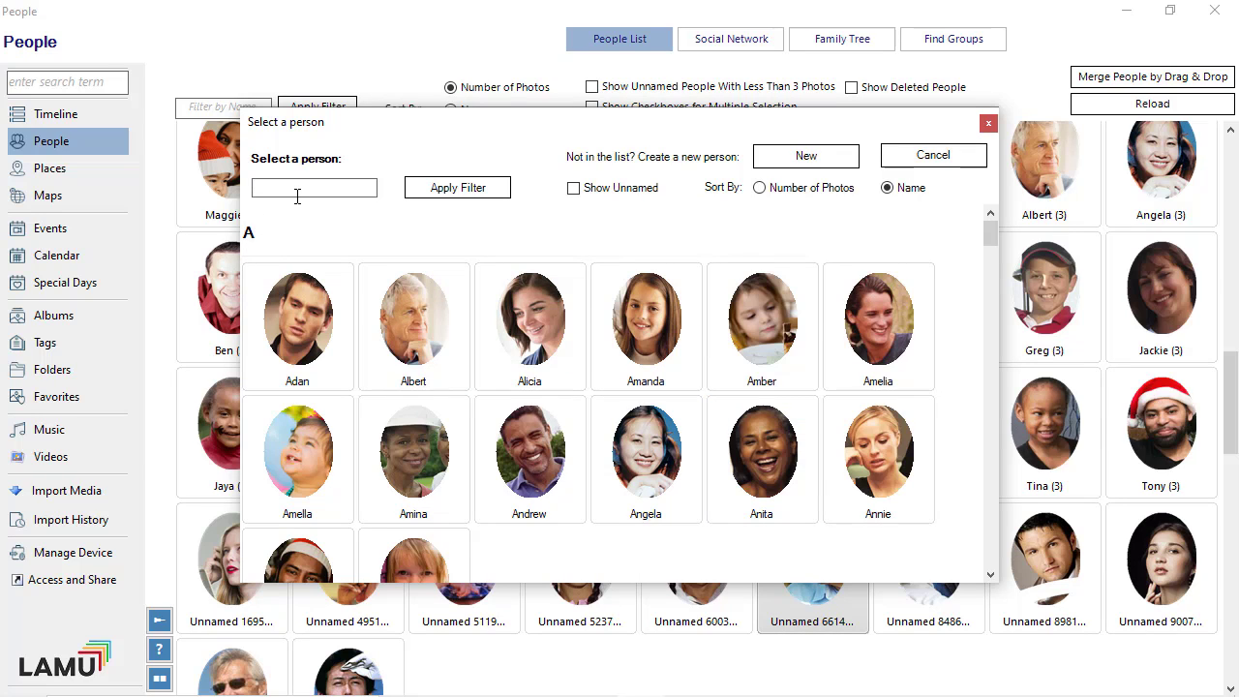
pyautogui.write('Joh')
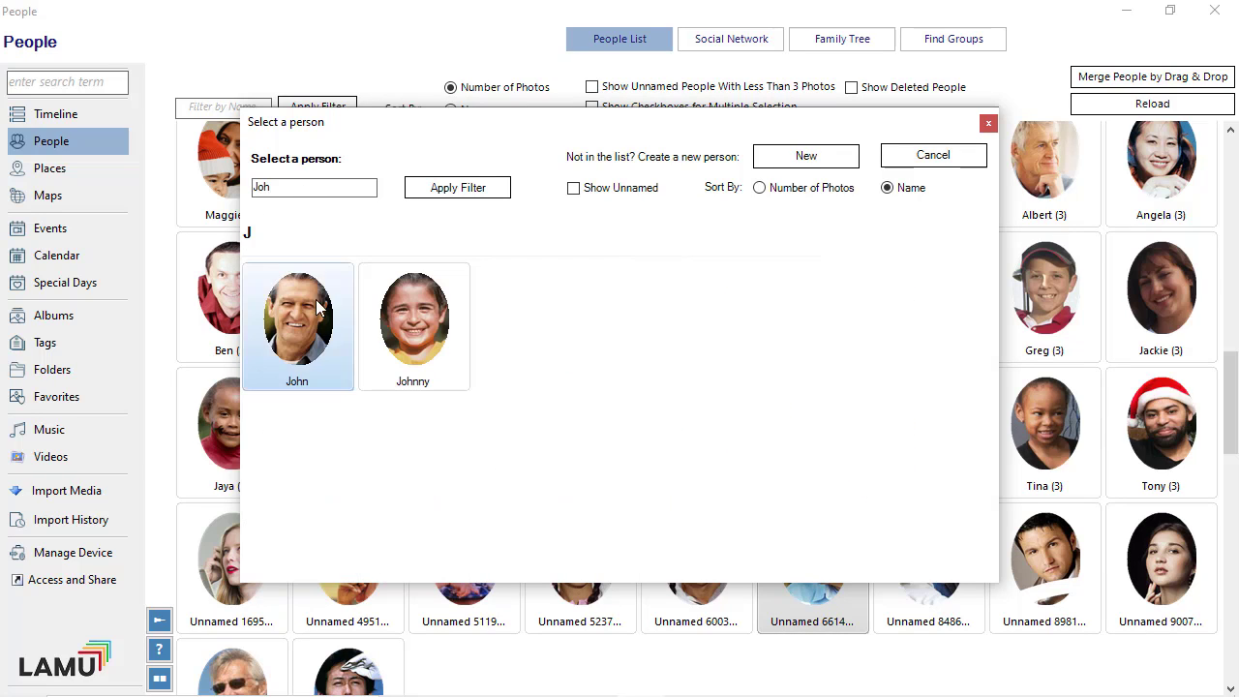
pyautogui.click(295, 348)
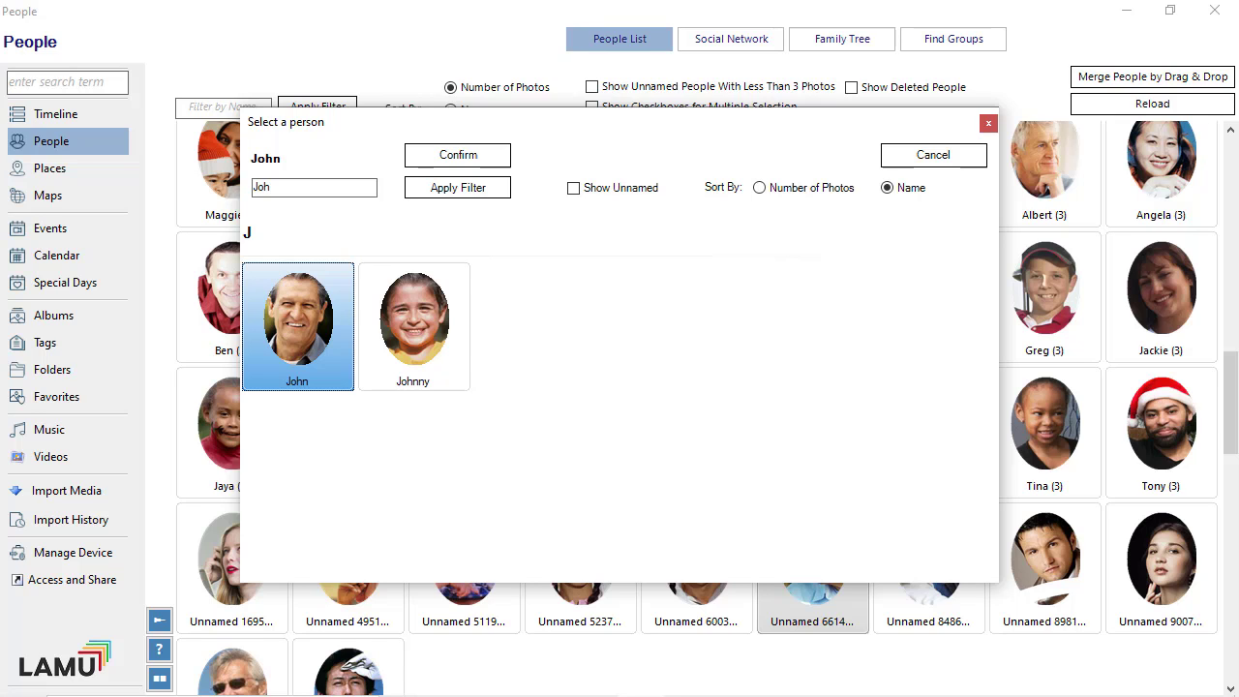
pyautogui.doubleClick(299, 329)
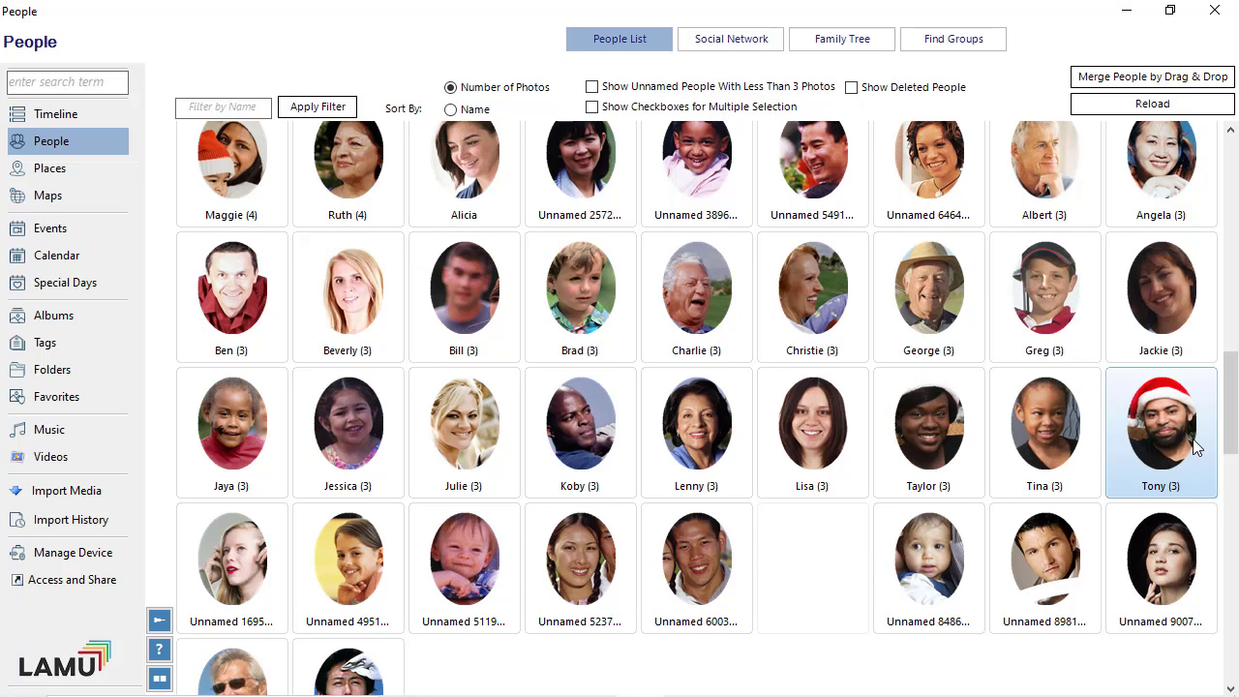
# Step: Delete the Unnamed 8981… man and reload the People list
pyautogui.scroll(-1, 861, 587)
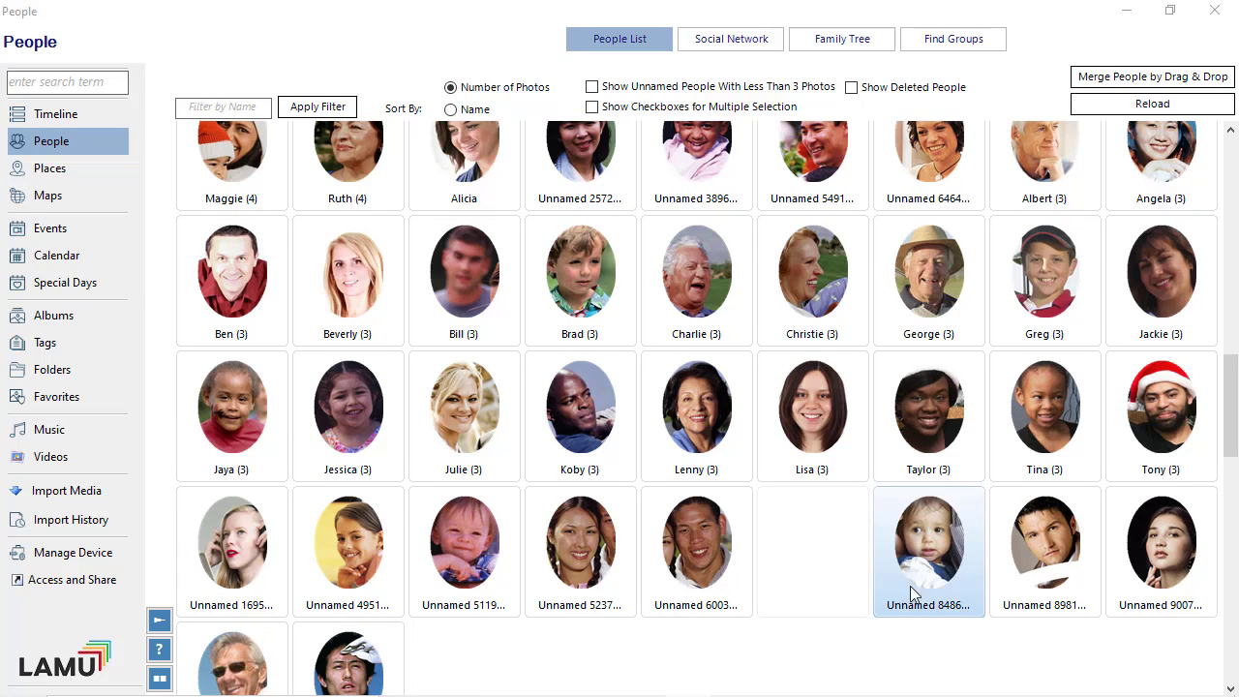
pyautogui.click(1038, 569)
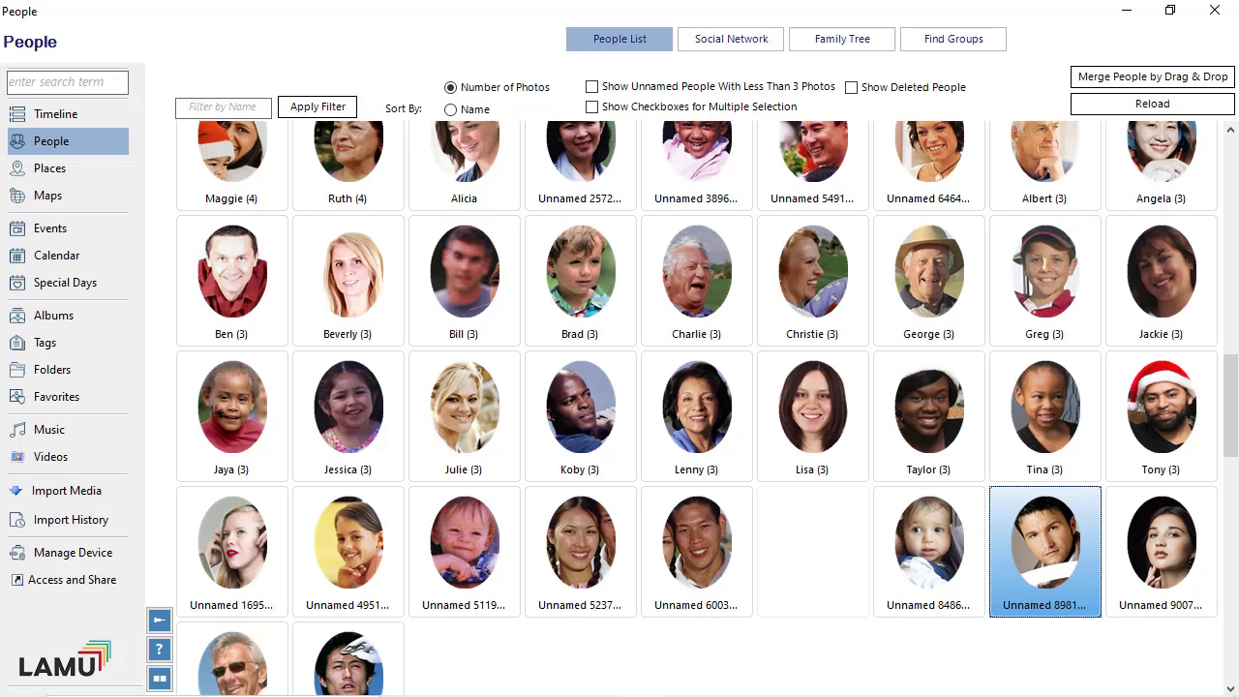
pyautogui.rightClick(1042, 529)
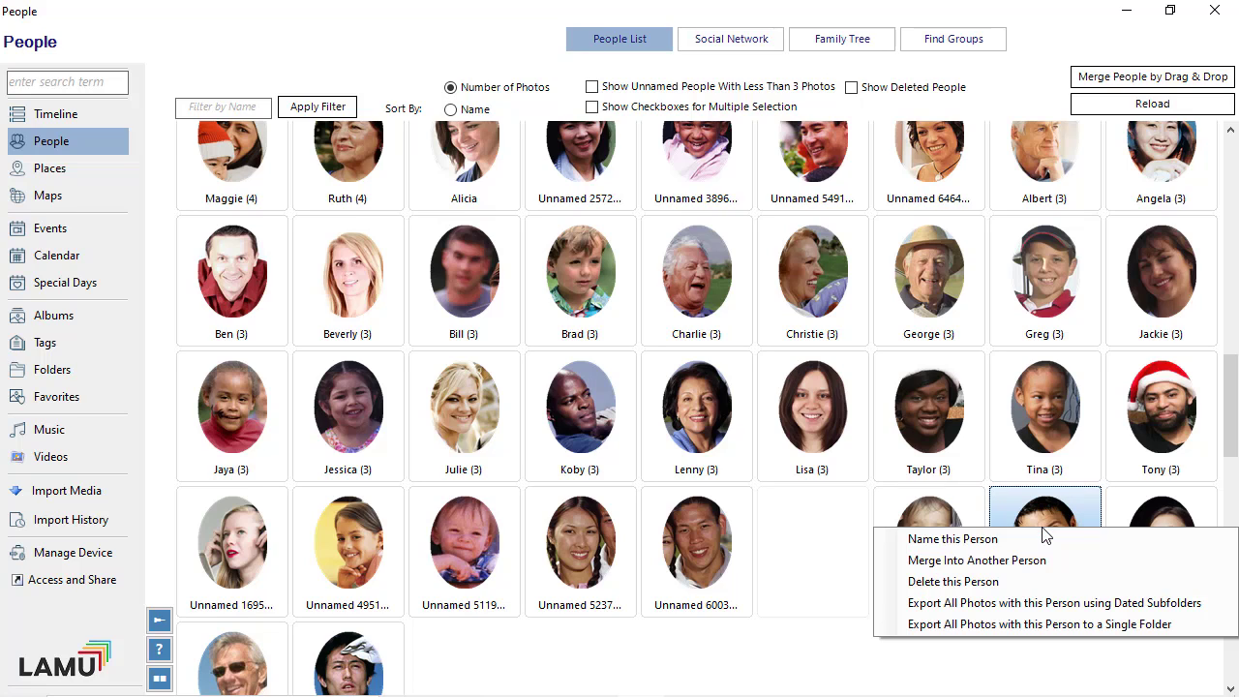
pyautogui.click(953, 581)
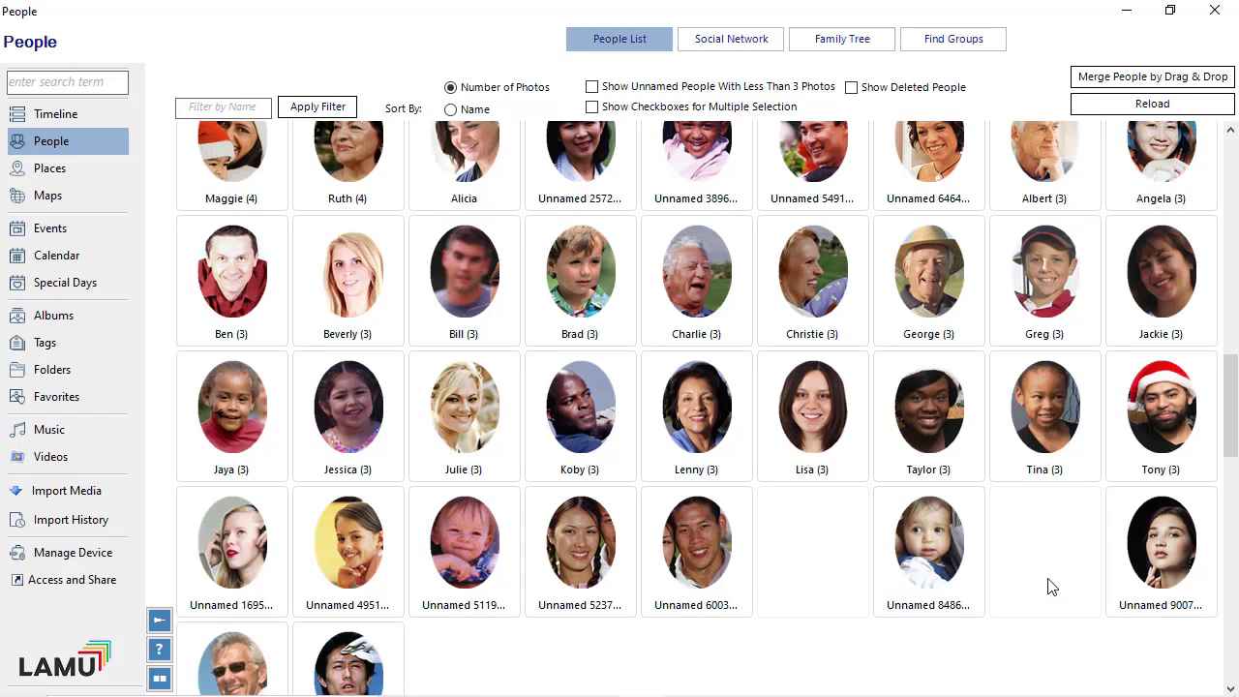
pyautogui.click(1197, 106)
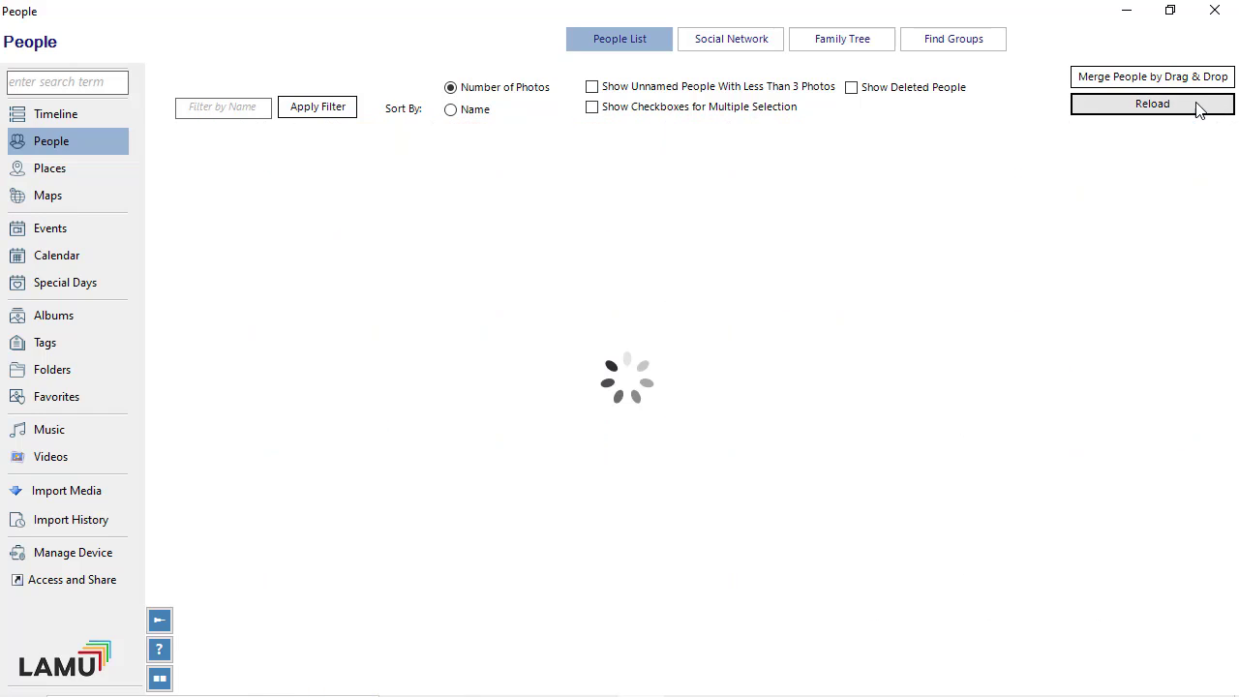
pyautogui.moveTo(1230, 240); pyautogui.dragTo(1234, 671)
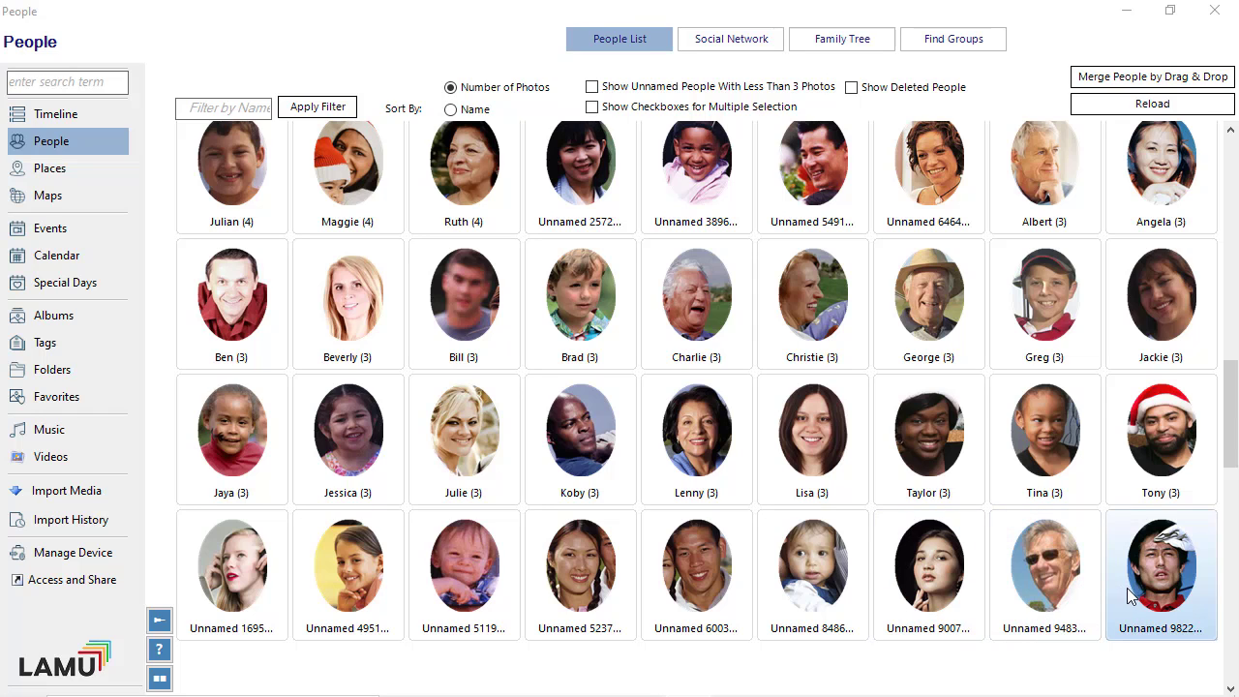
# Step: Turn on Show Deleted People and restore the deleted Unnamed 8981… man
pyautogui.click(850, 88)
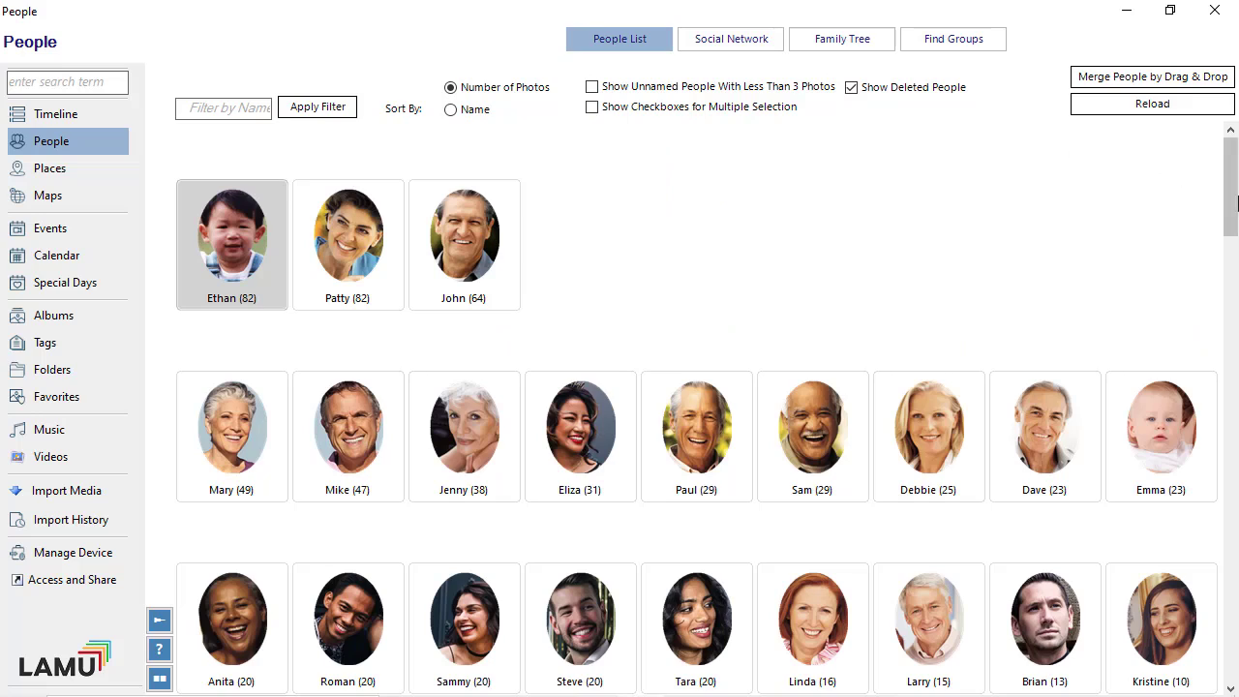
pyautogui.moveTo(1233, 209); pyautogui.dragTo(1217, 466)
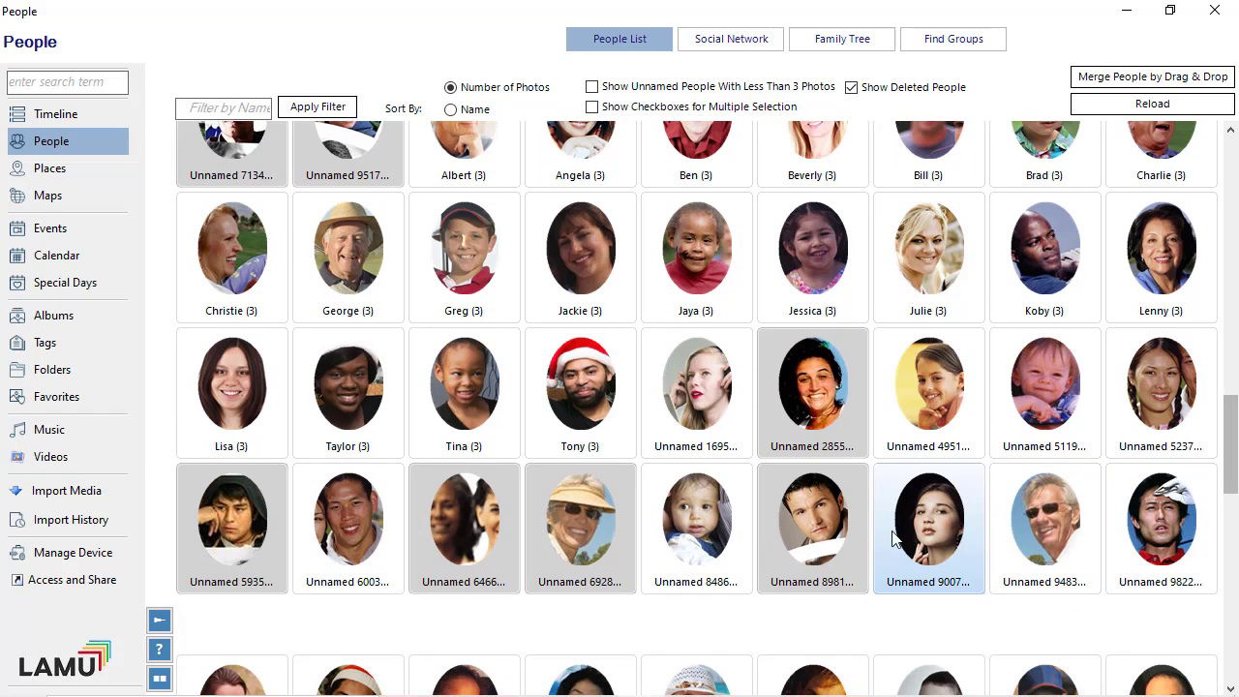
pyautogui.click(816, 538)
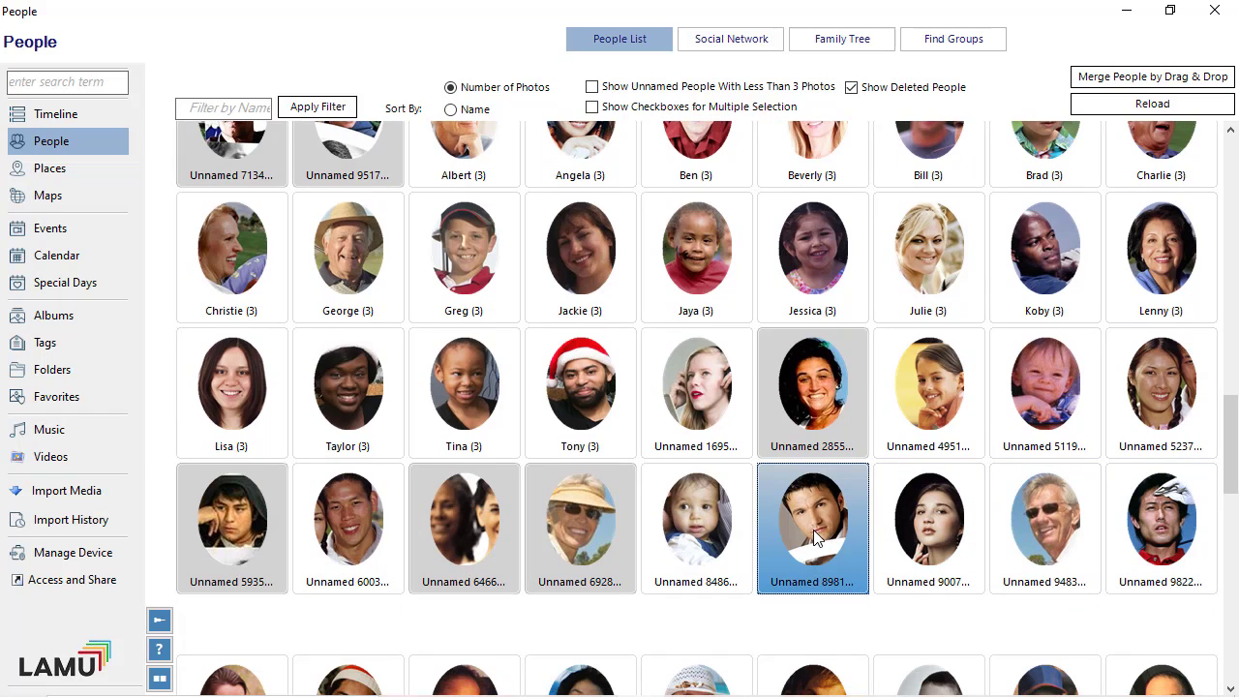
pyautogui.rightClick(816, 538)
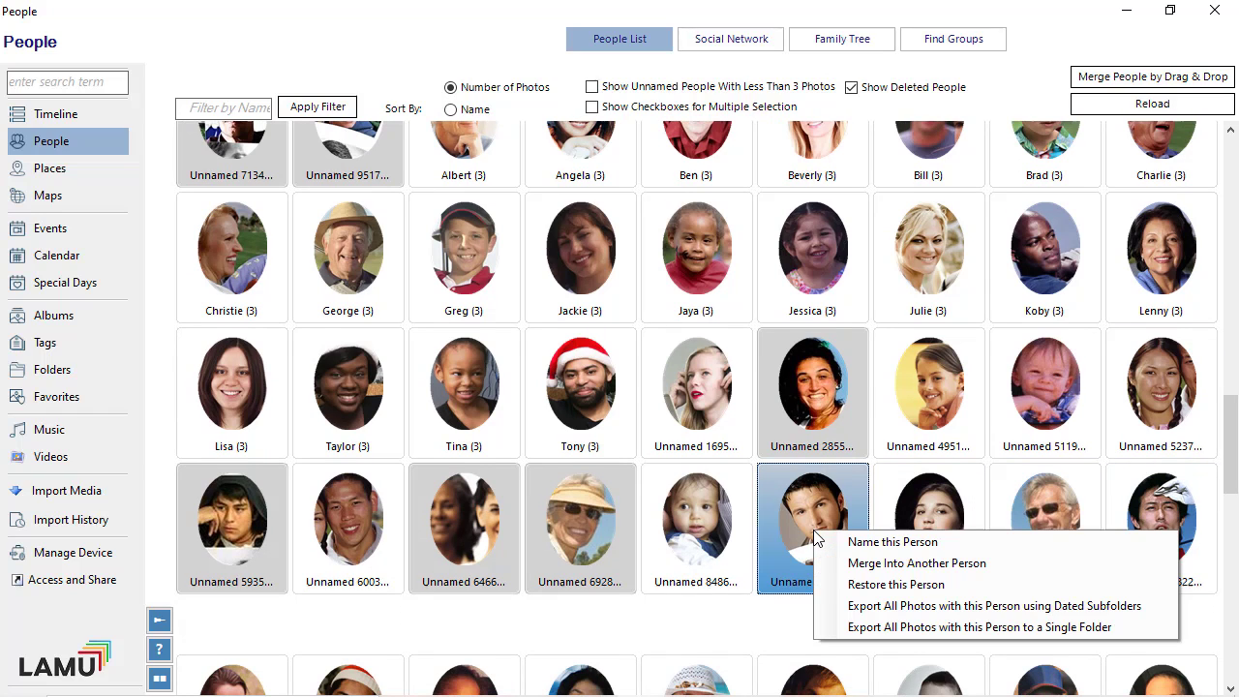
pyautogui.click(879, 585)
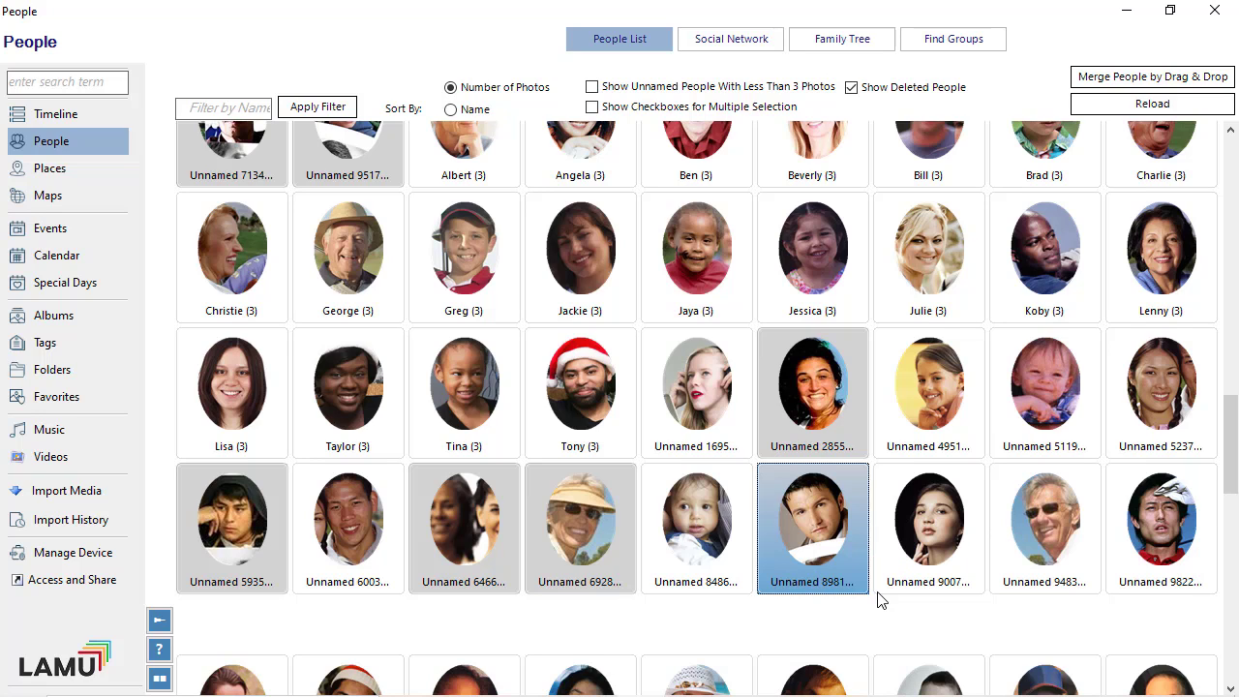
pyautogui.click(686, 419)
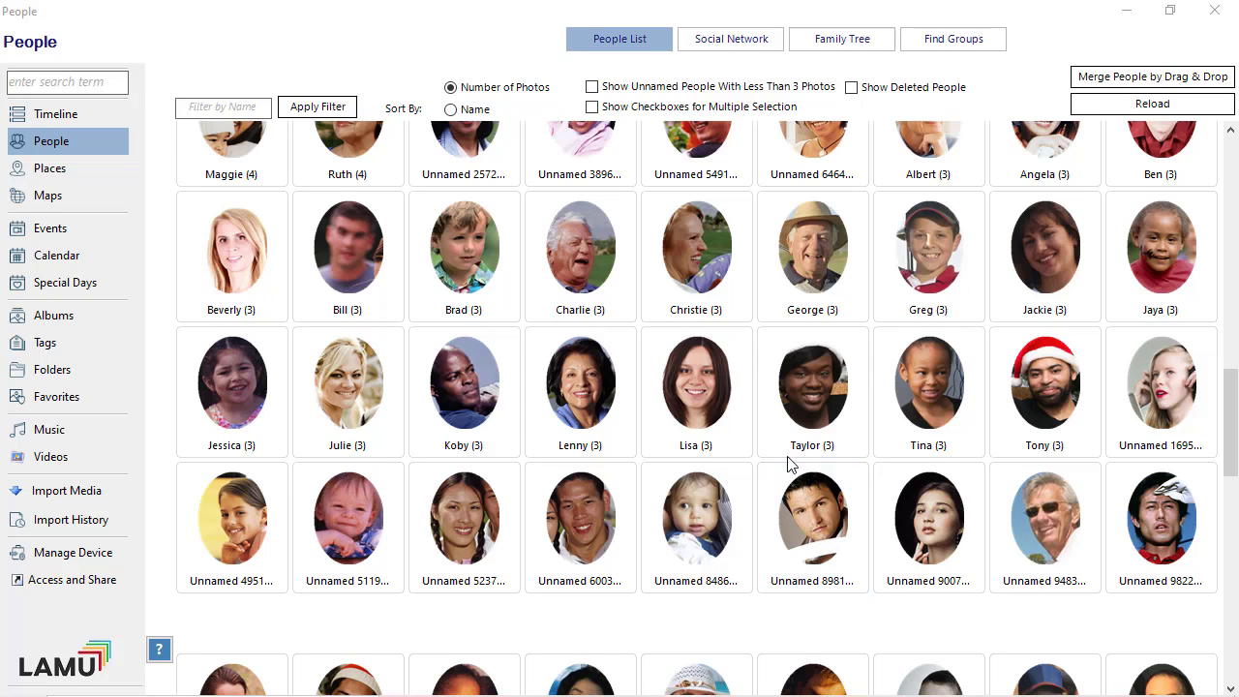
pyautogui.click(593, 88)
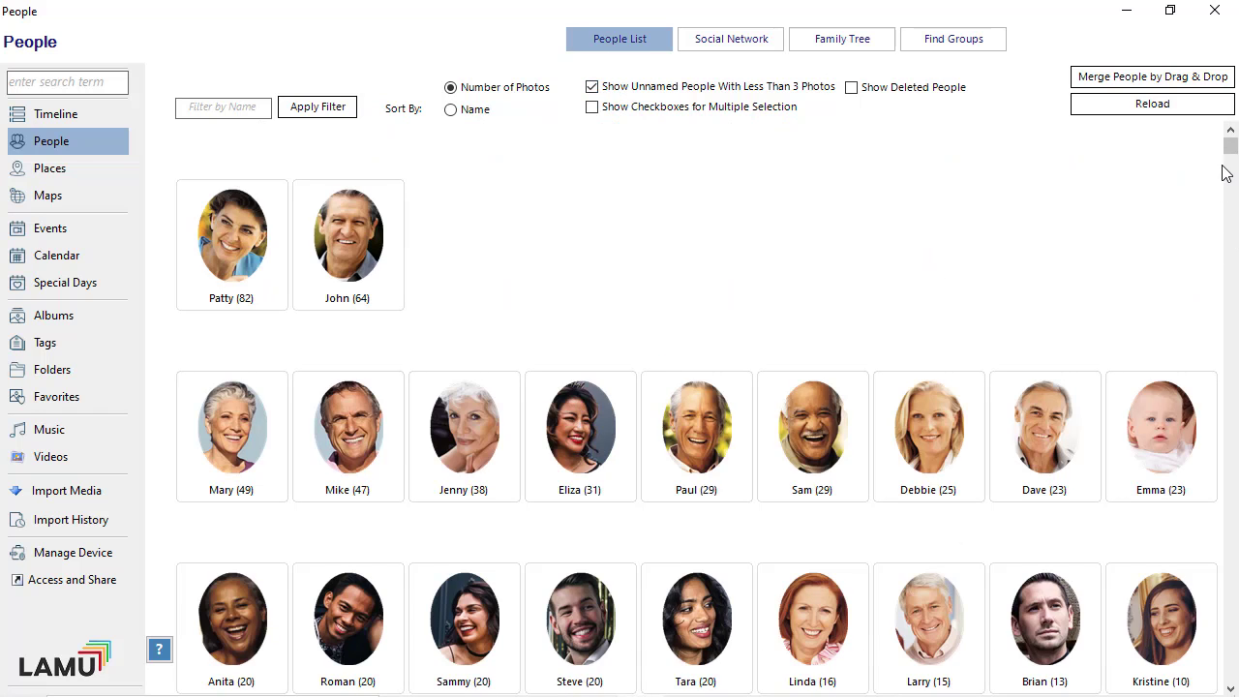
pyautogui.moveTo(1233, 148); pyautogui.dragTo(1235, 232)
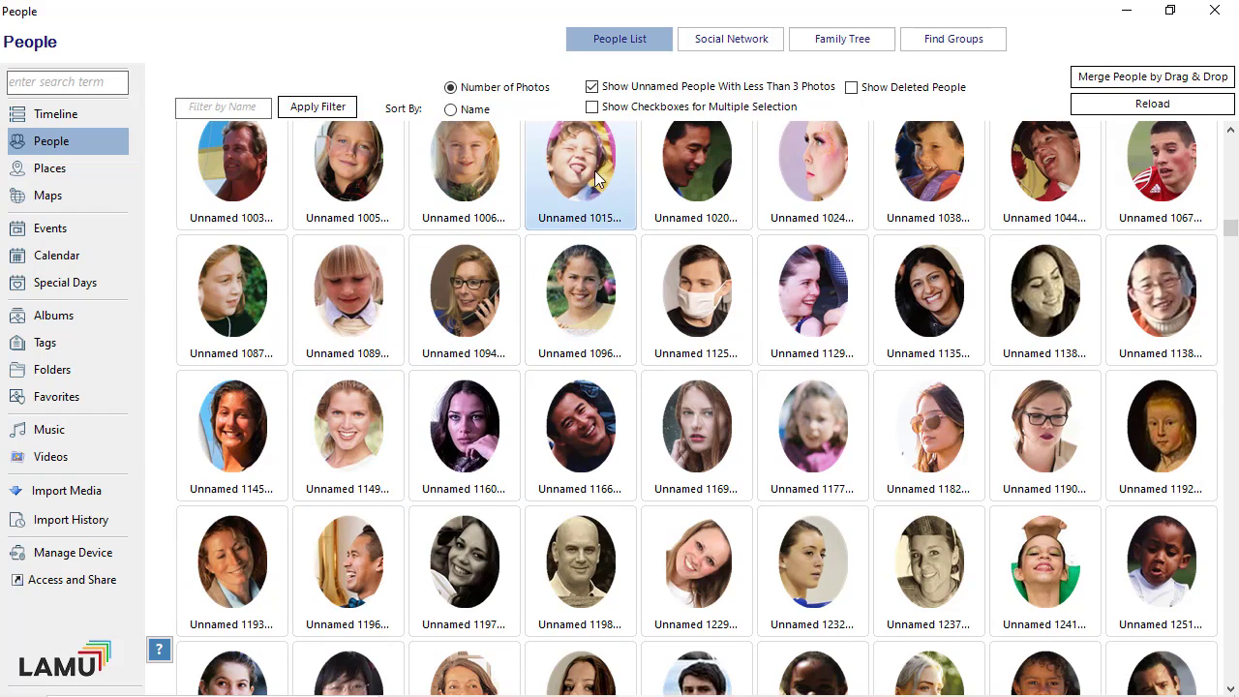
# Step: Enable Show Checkboxes and tick the blonde woman's faces Unnamed 1149 and 1229
pyautogui.click(591, 108)
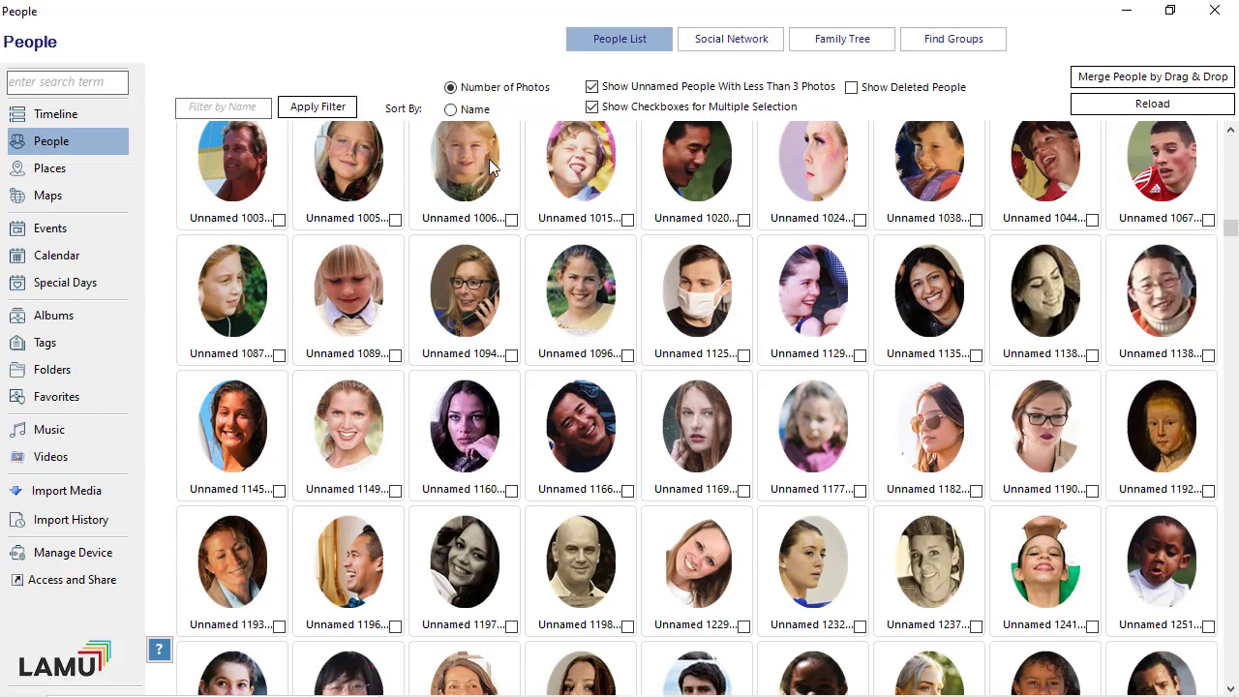
pyautogui.click(394, 491)
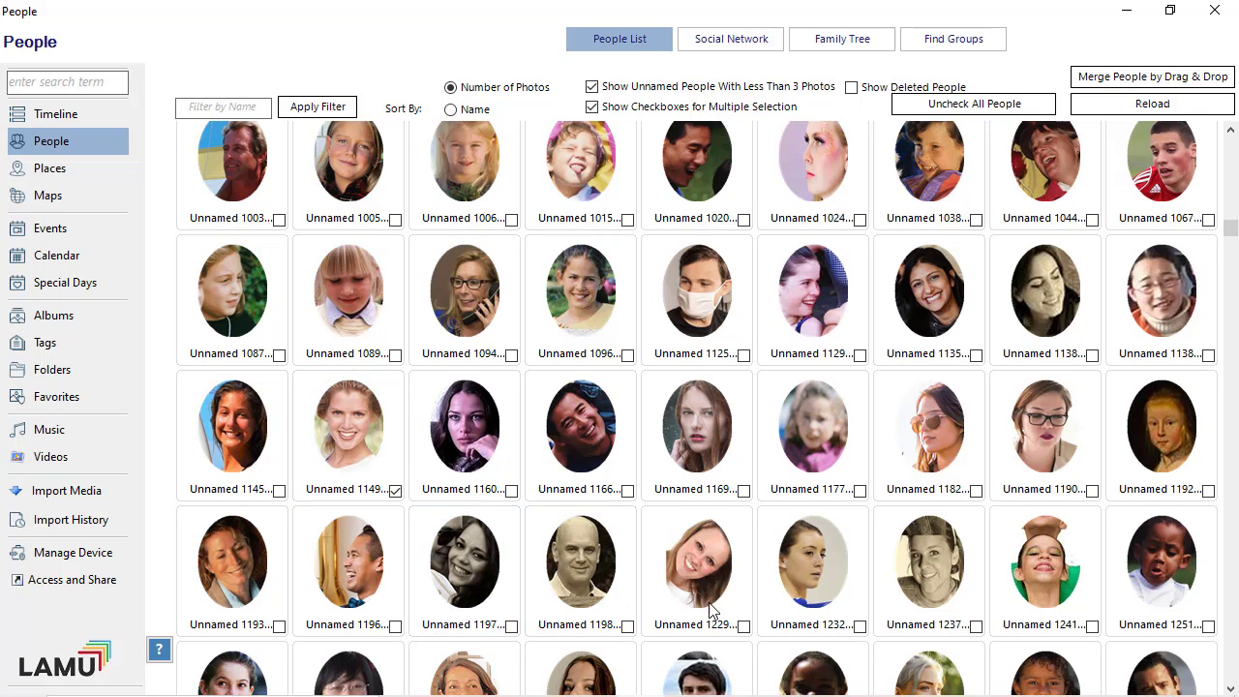
pyautogui.click(743, 625)
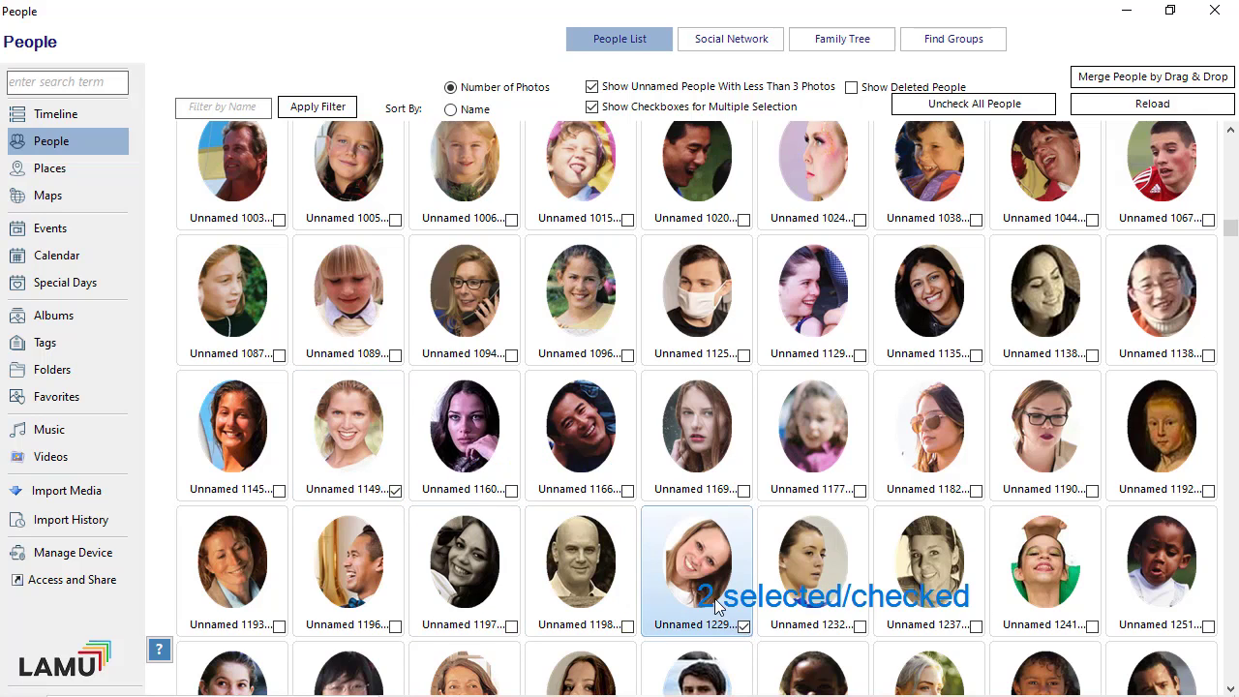
# Step: Assign the two ticked faces to a new person named Kelly
pyautogui.rightClick(682, 555)
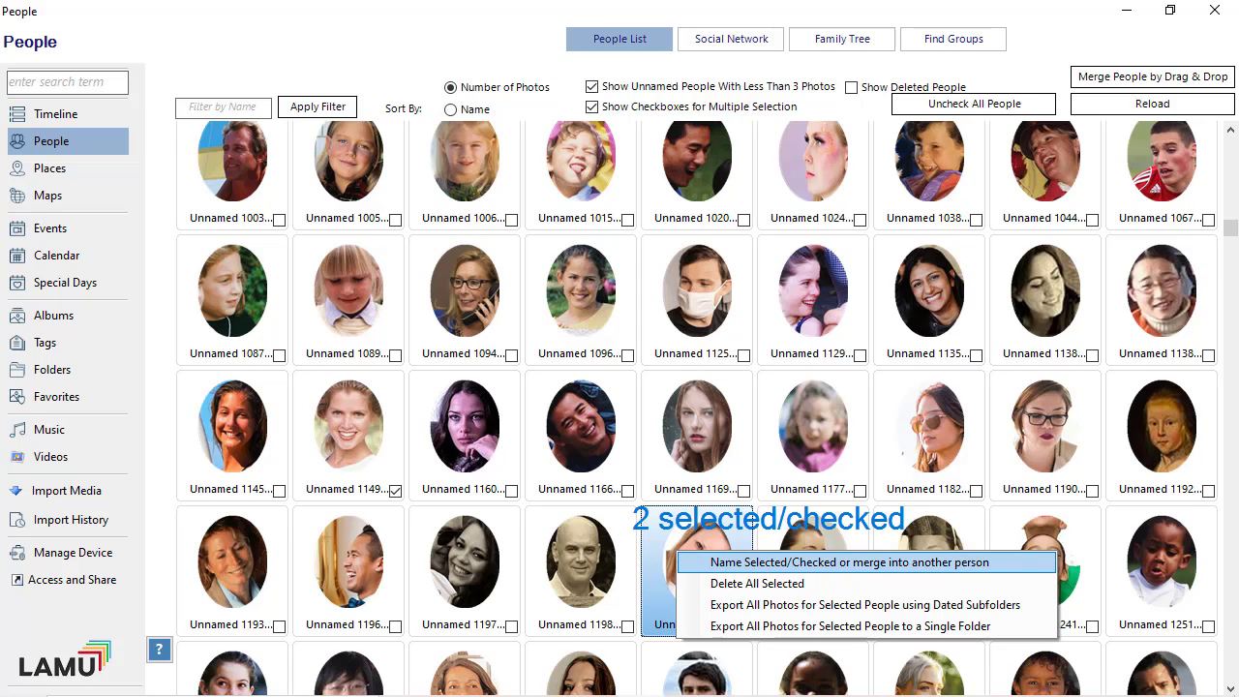
pyautogui.click(745, 562)
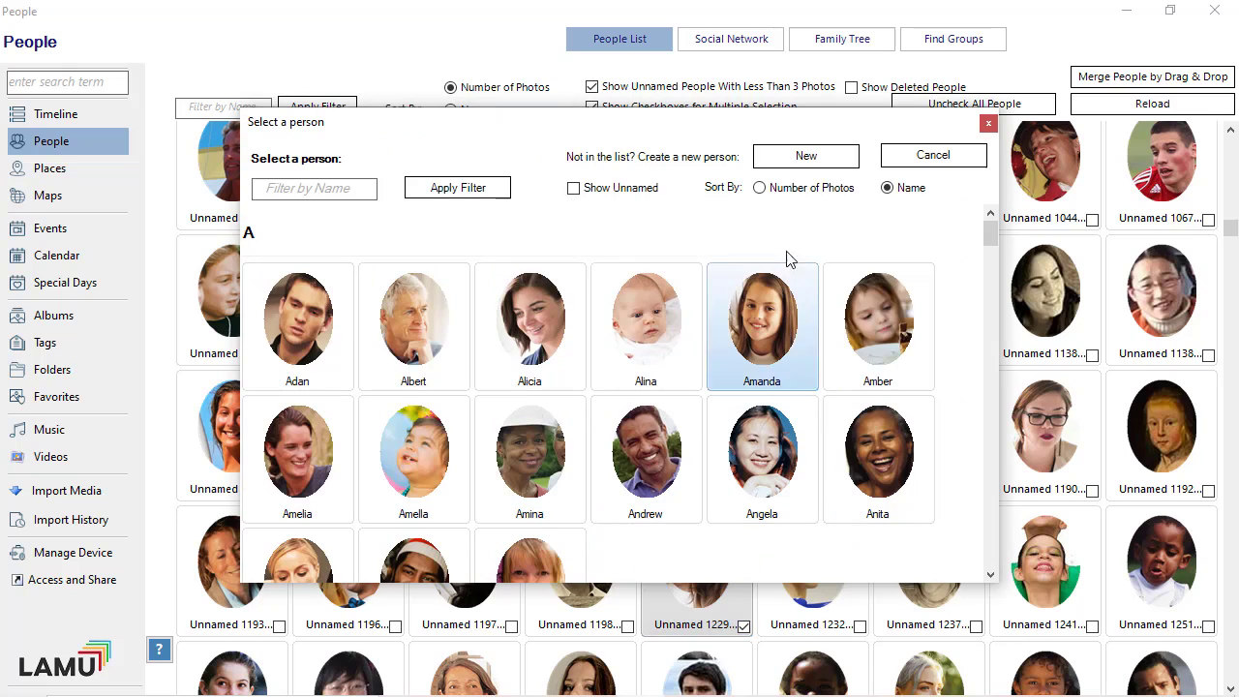
pyautogui.click(821, 157)
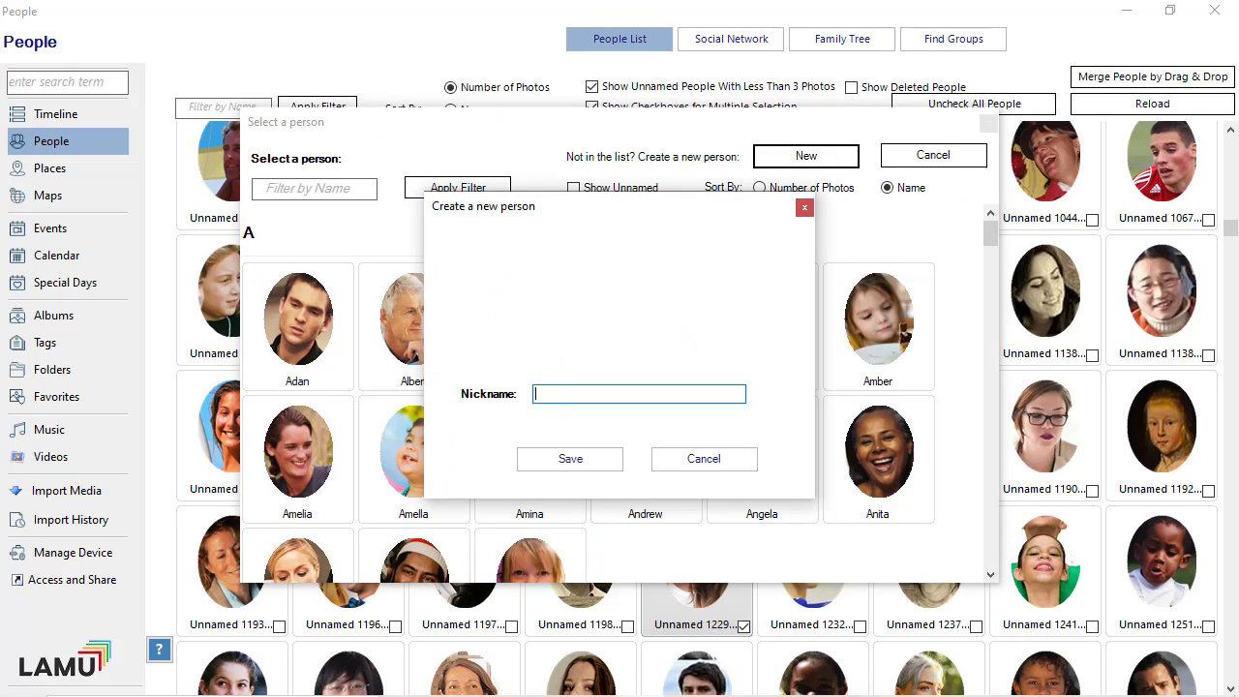
pyautogui.moveTo(23, 677)
pyautogui.write('Kelly')
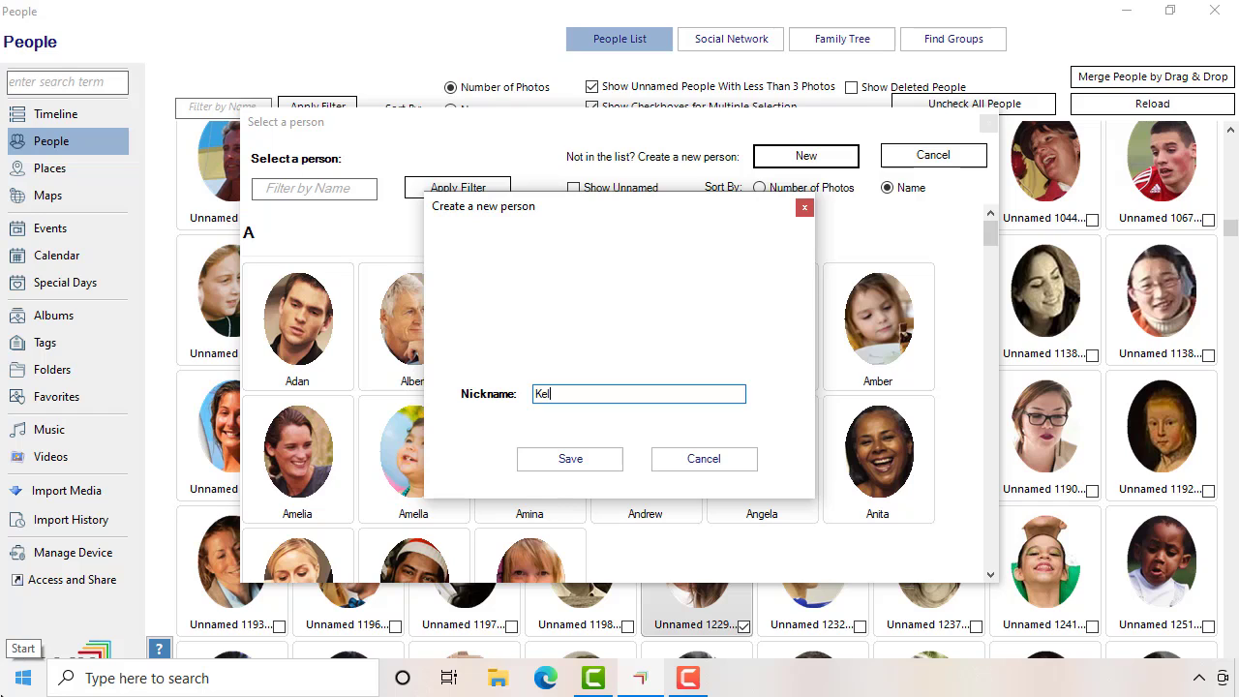
pyautogui.click(596, 459)
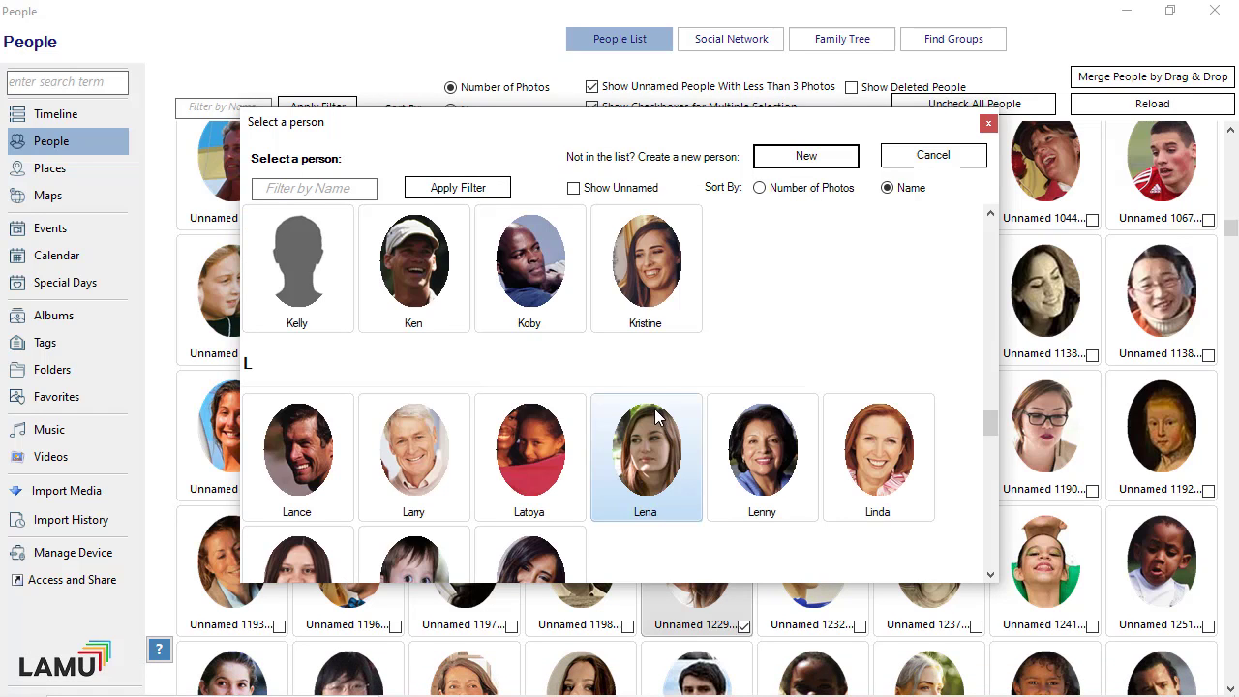
pyautogui.doubleClick(278, 290)
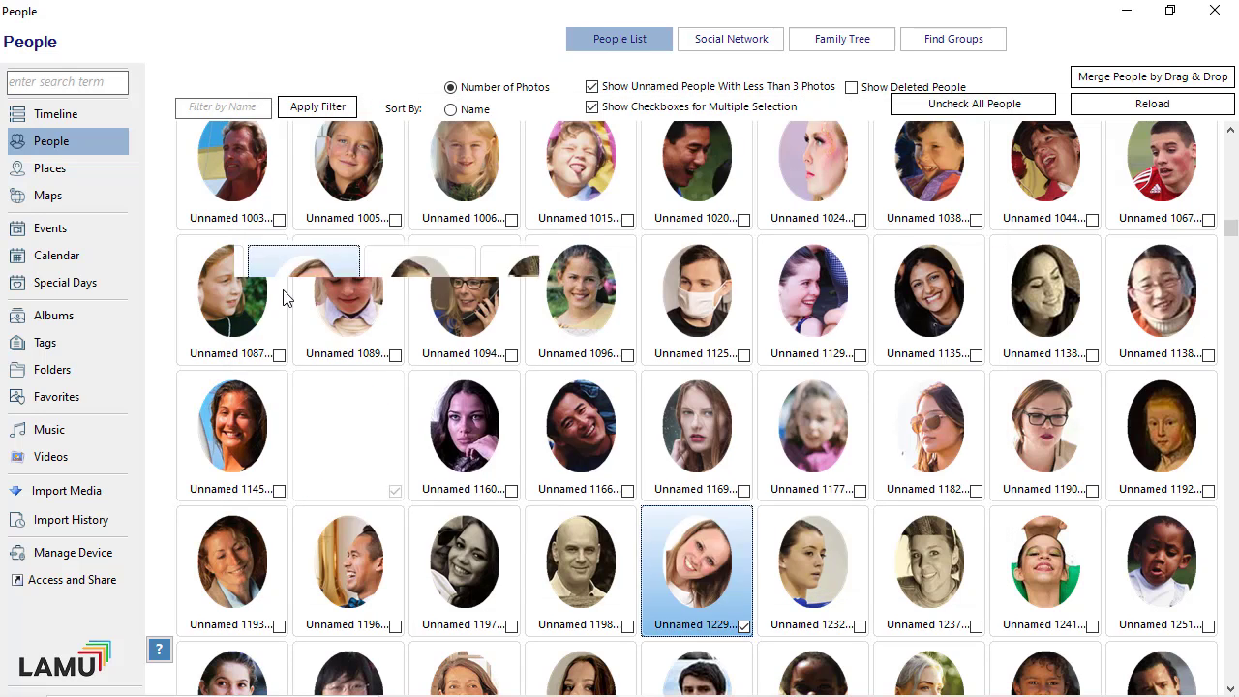
# Step: Open the Merge People by Drag & Drop window
pyautogui.click(813, 561)
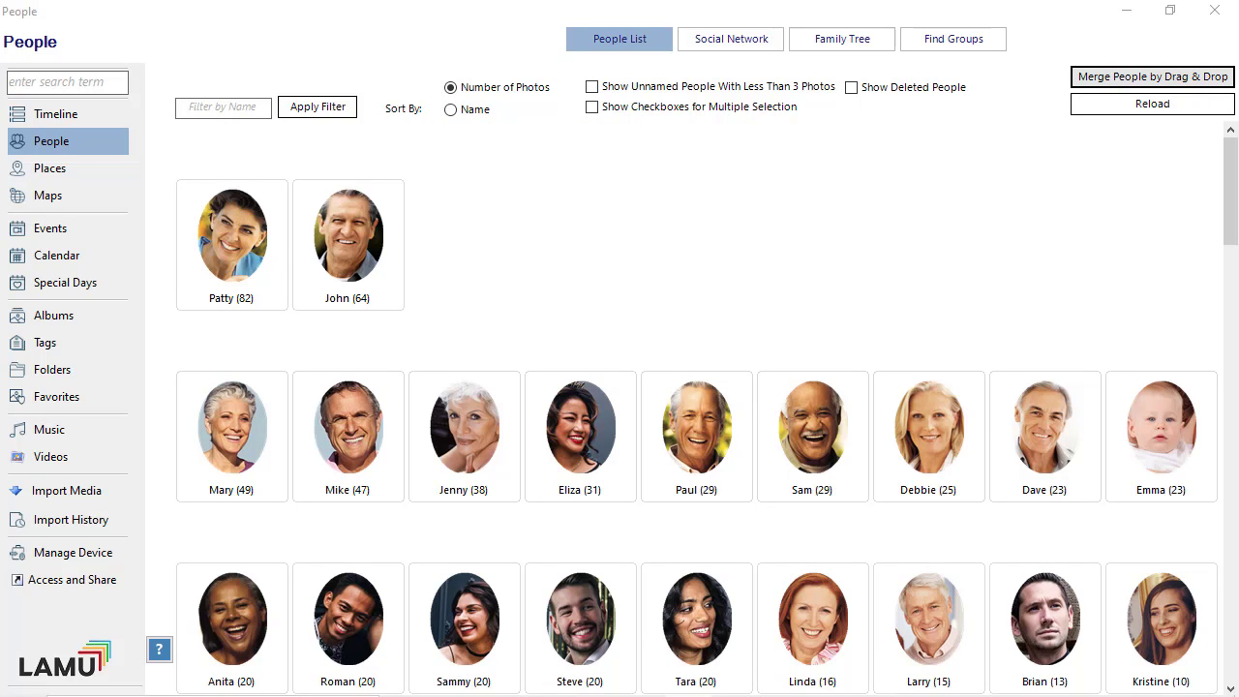
pyautogui.click(1130, 80)
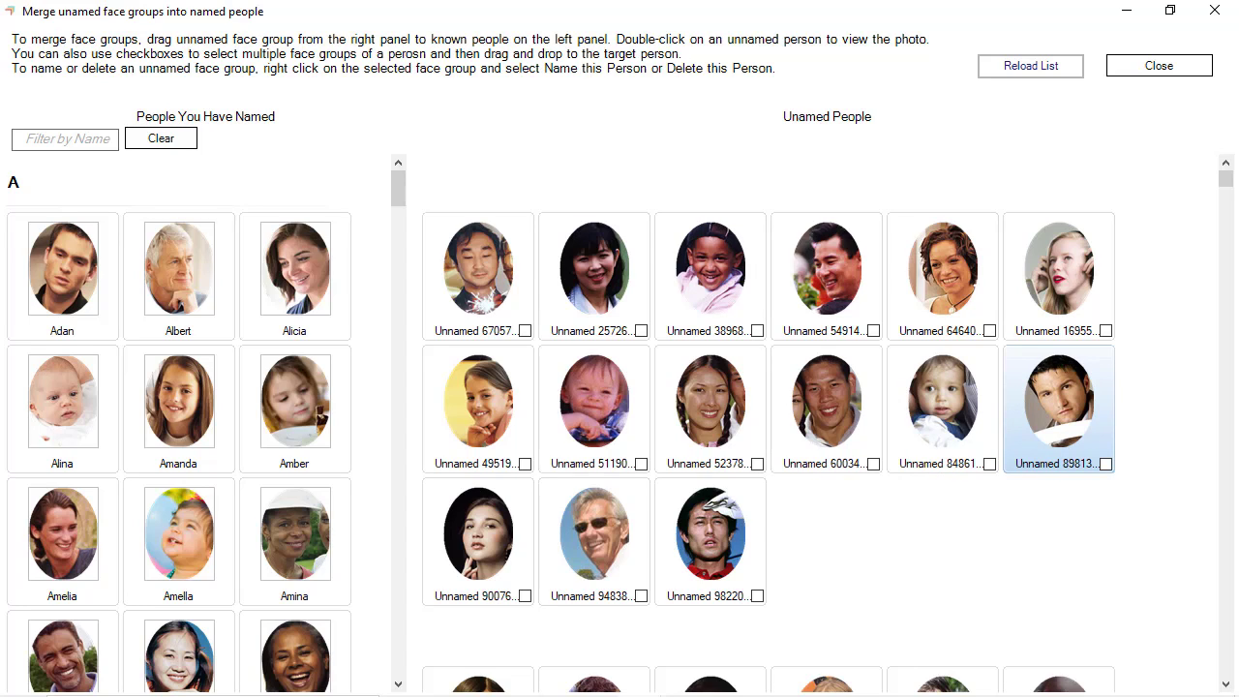
# Step: Name the Unnamed 89813 face group 'Aaron' in the merge window
pyautogui.click(1068, 415)
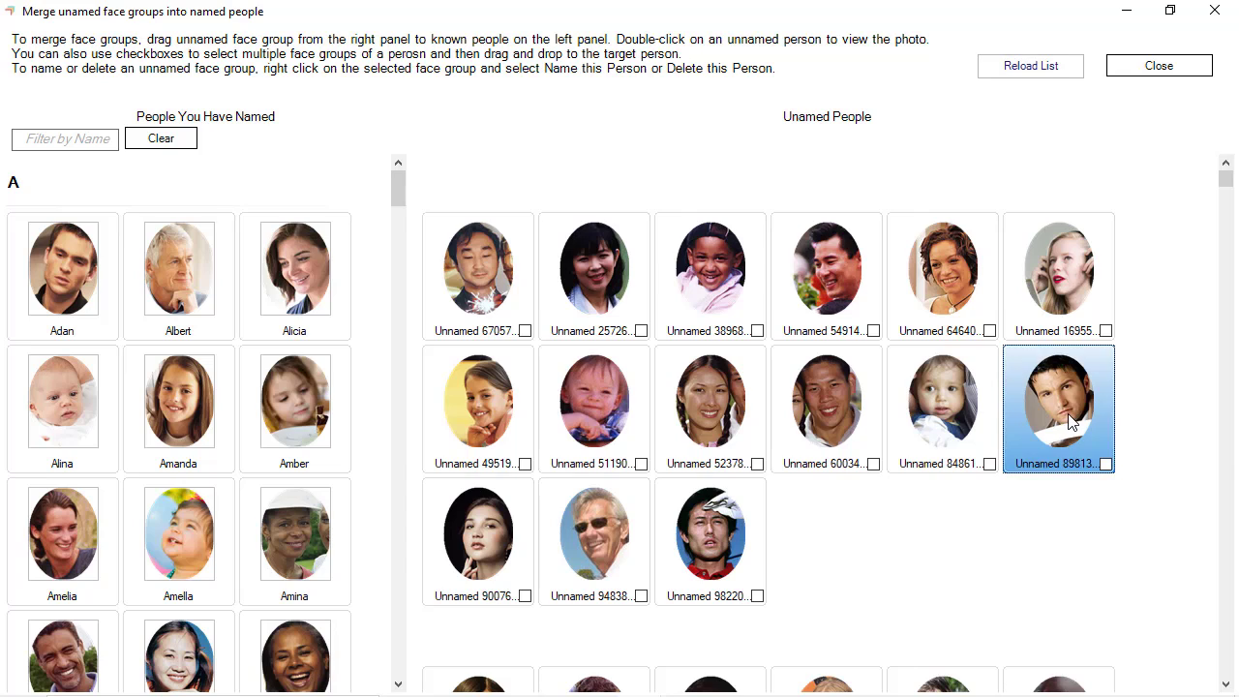
pyautogui.rightClick(1069, 414)
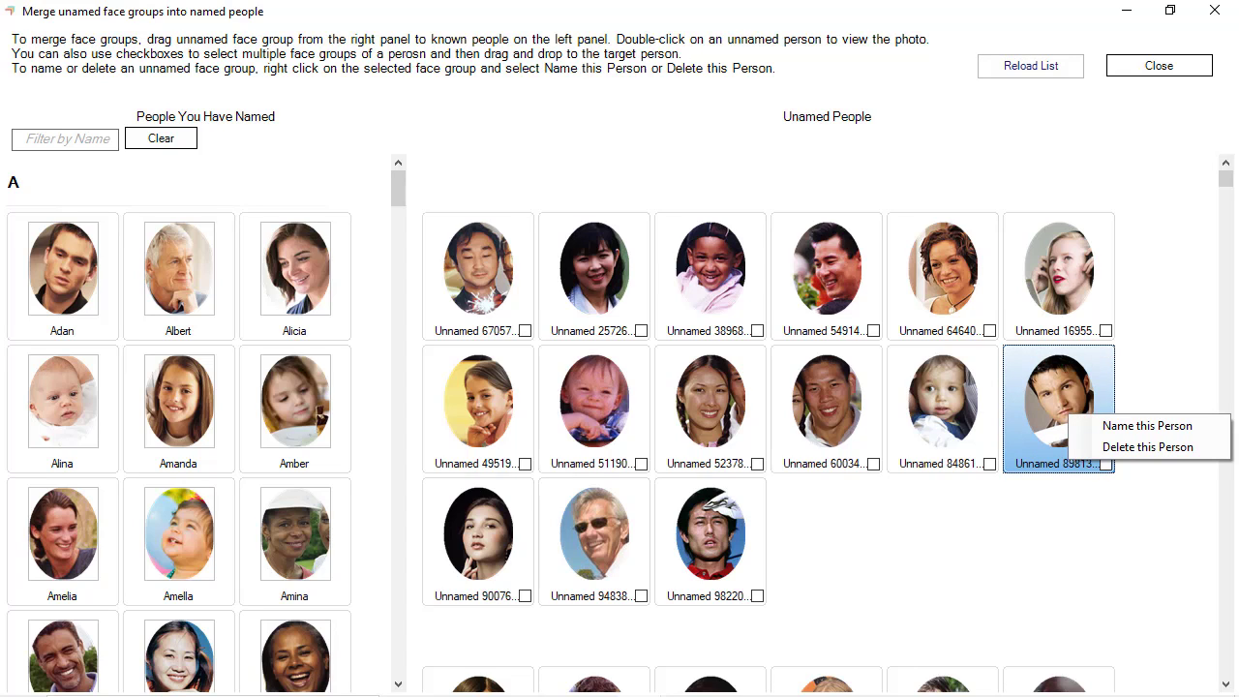
pyautogui.click(1095, 426)
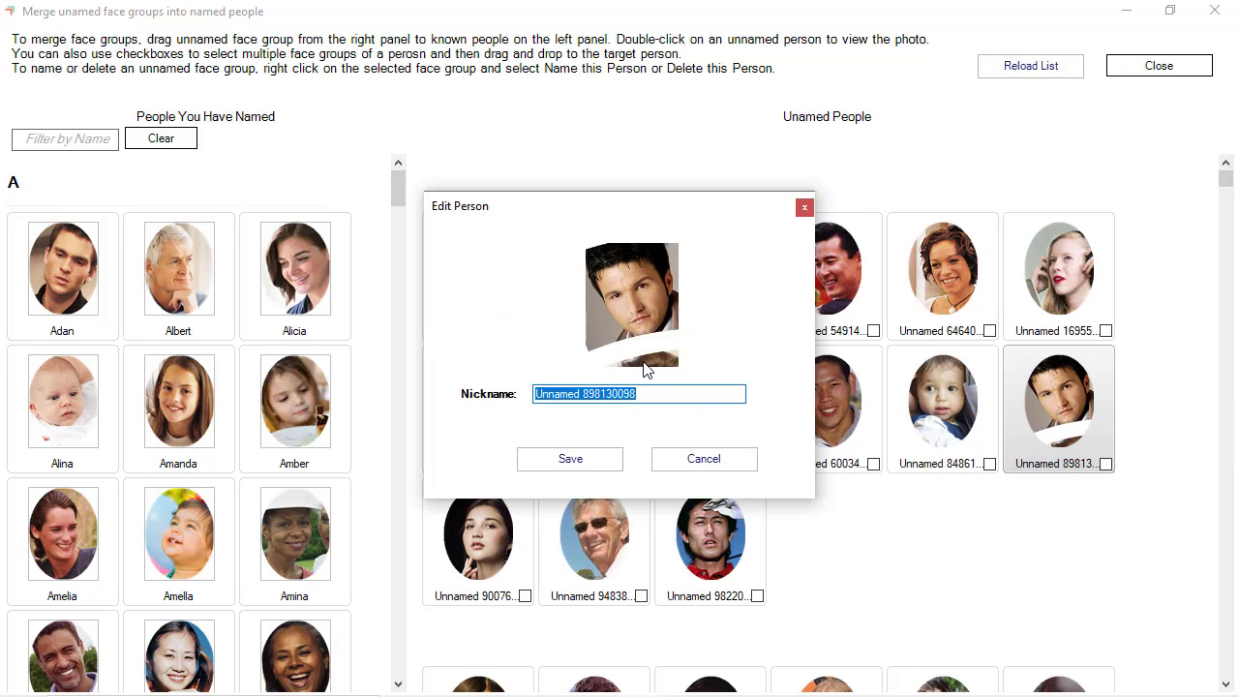
pyautogui.write('Aa')
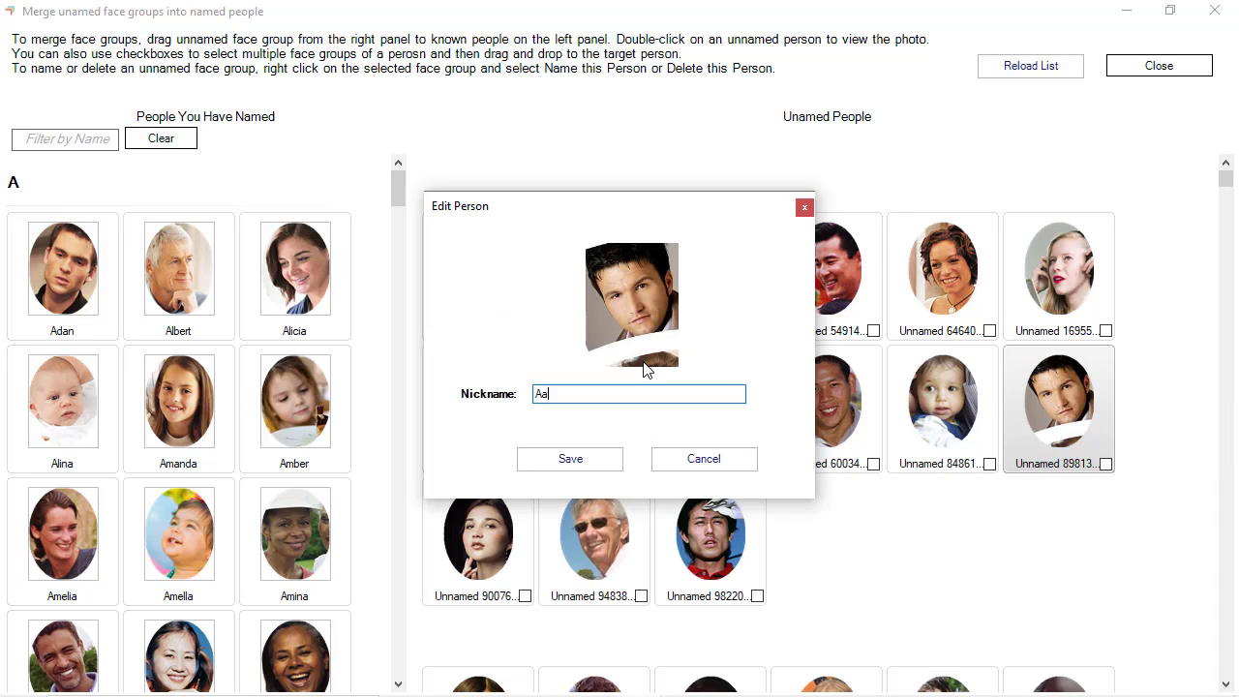
pyautogui.write('ron')
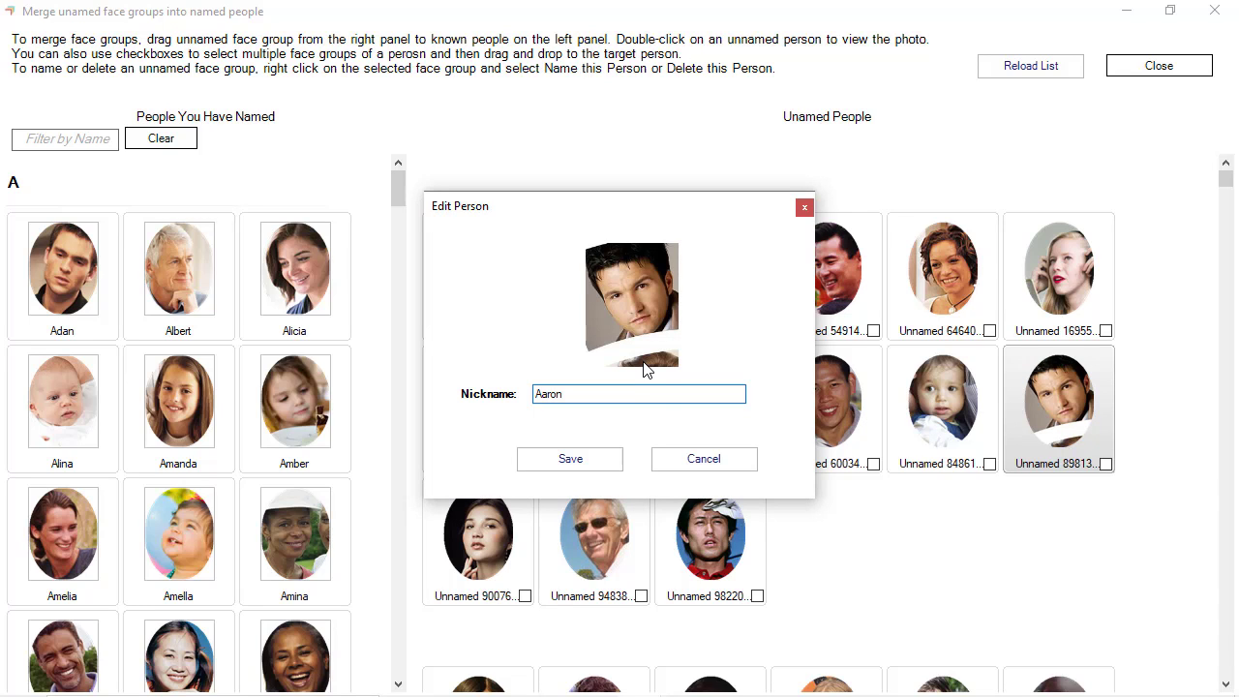
pyautogui.click(583, 458)
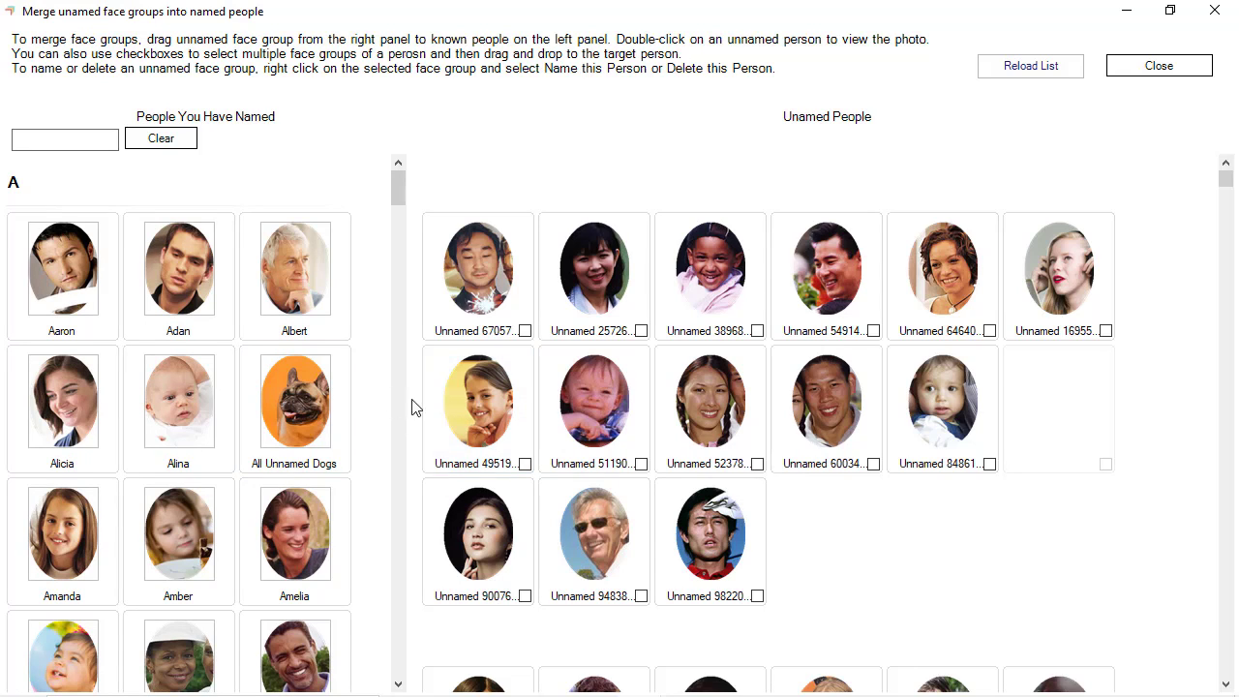
# Step: Drag the Unnamed 12457 face onto Andrew to merge it
pyautogui.scroll(-1, 574, 475)
pyautogui.scroll(-1, 612, 481)
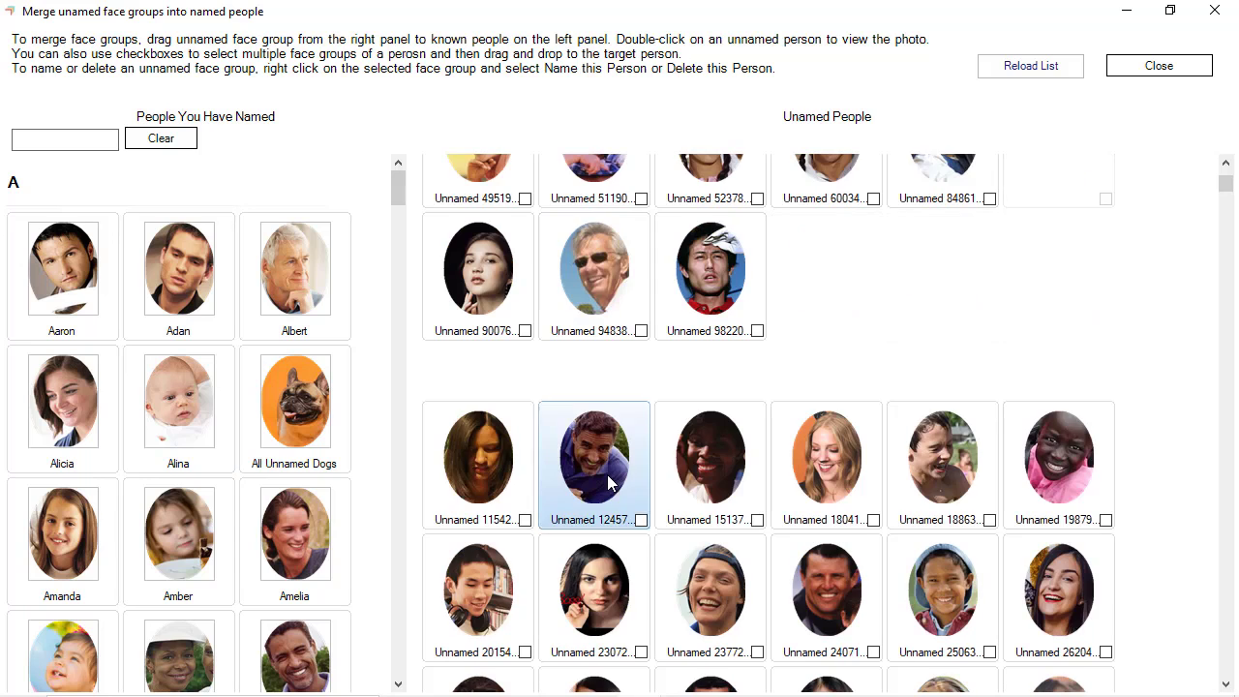
pyautogui.scroll(-1, 290, 455)
pyautogui.scroll(-1, 278, 494)
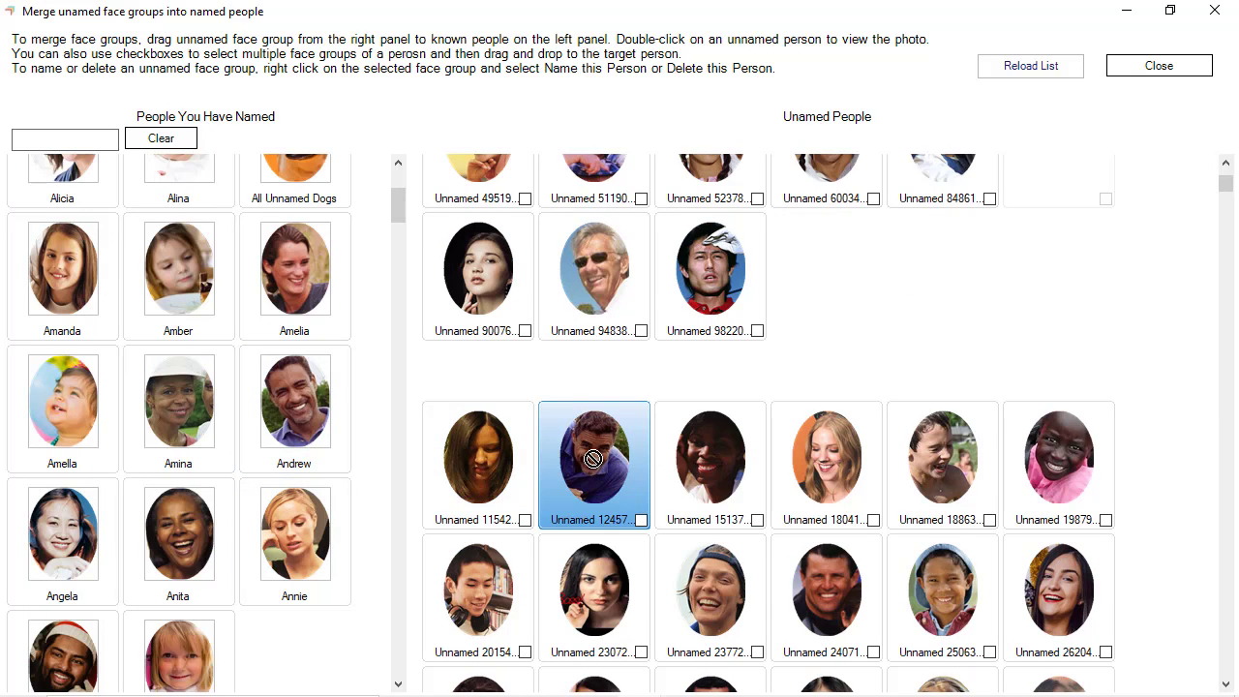
pyautogui.moveTo(590, 462); pyautogui.dragTo(300, 411)
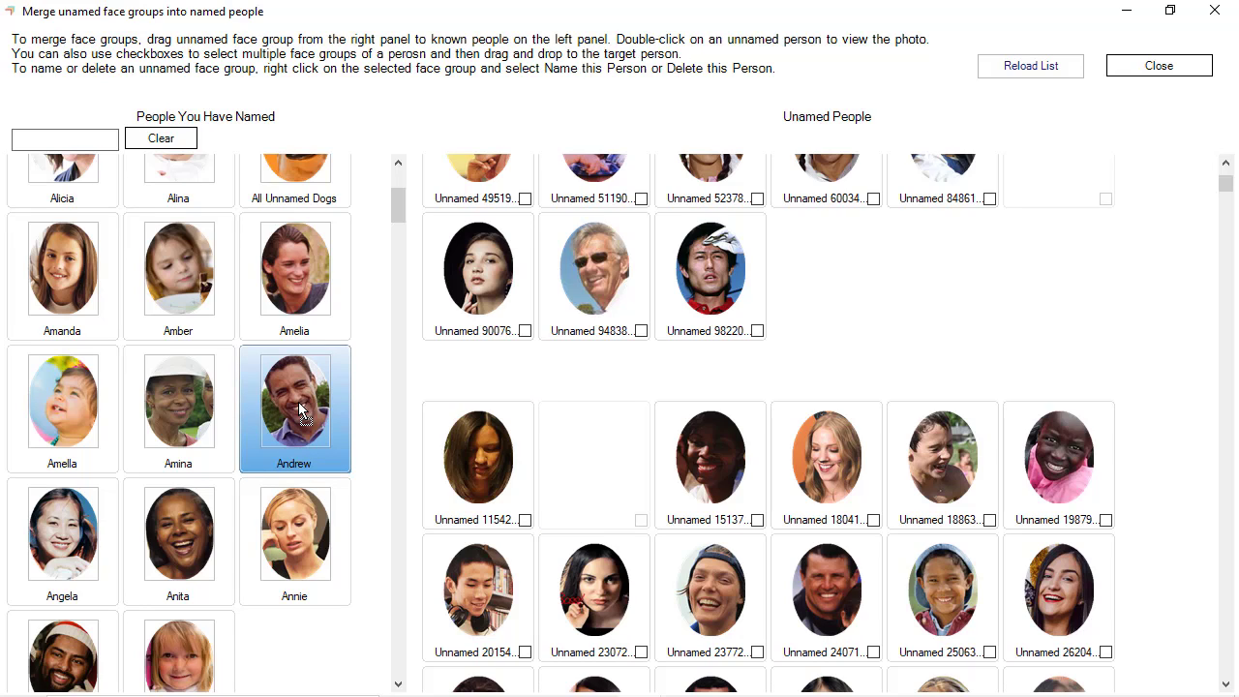
pyautogui.scroll(-3, 622, 438)
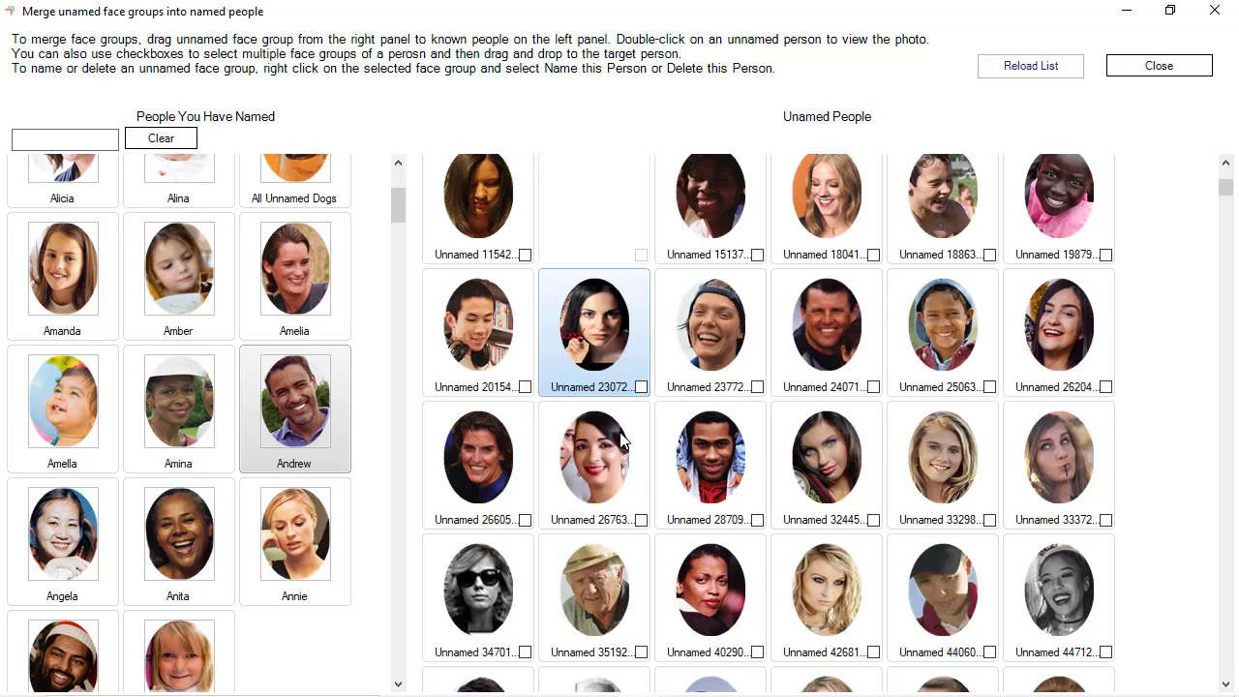
pyautogui.scroll(-1, 622, 438)
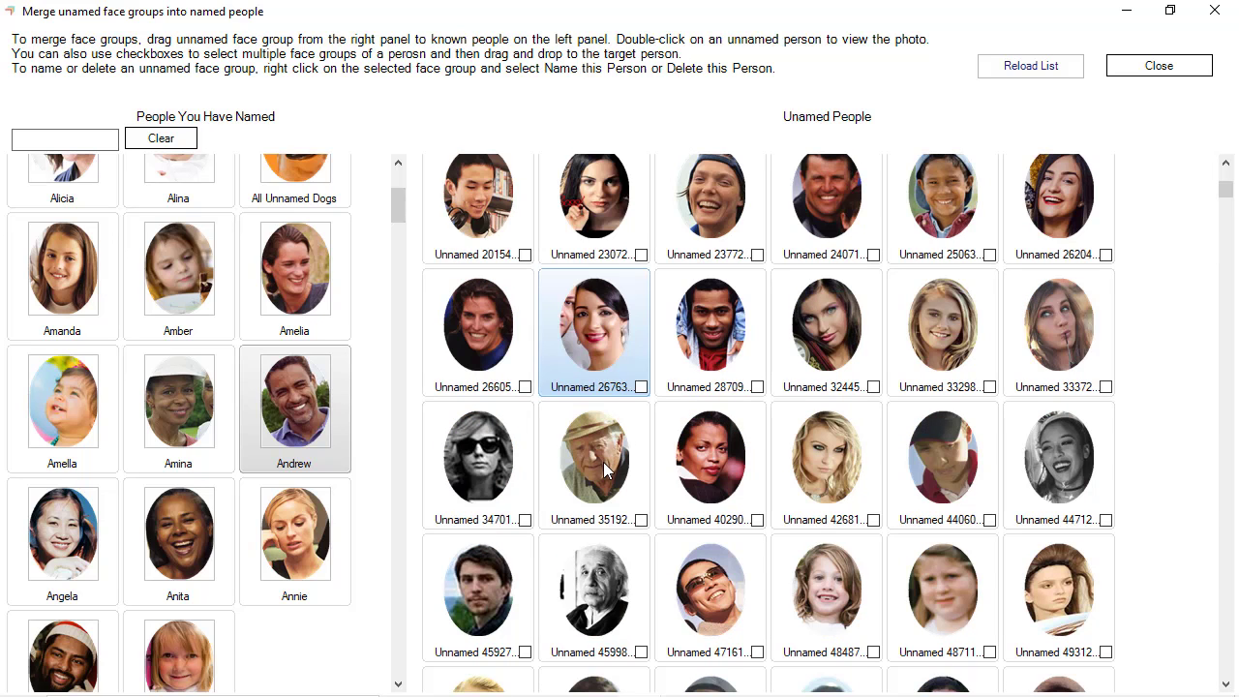
# Step: Filter named people by 'b' and drag Unnamed 35192 onto Bob
pyautogui.click(70, 140)
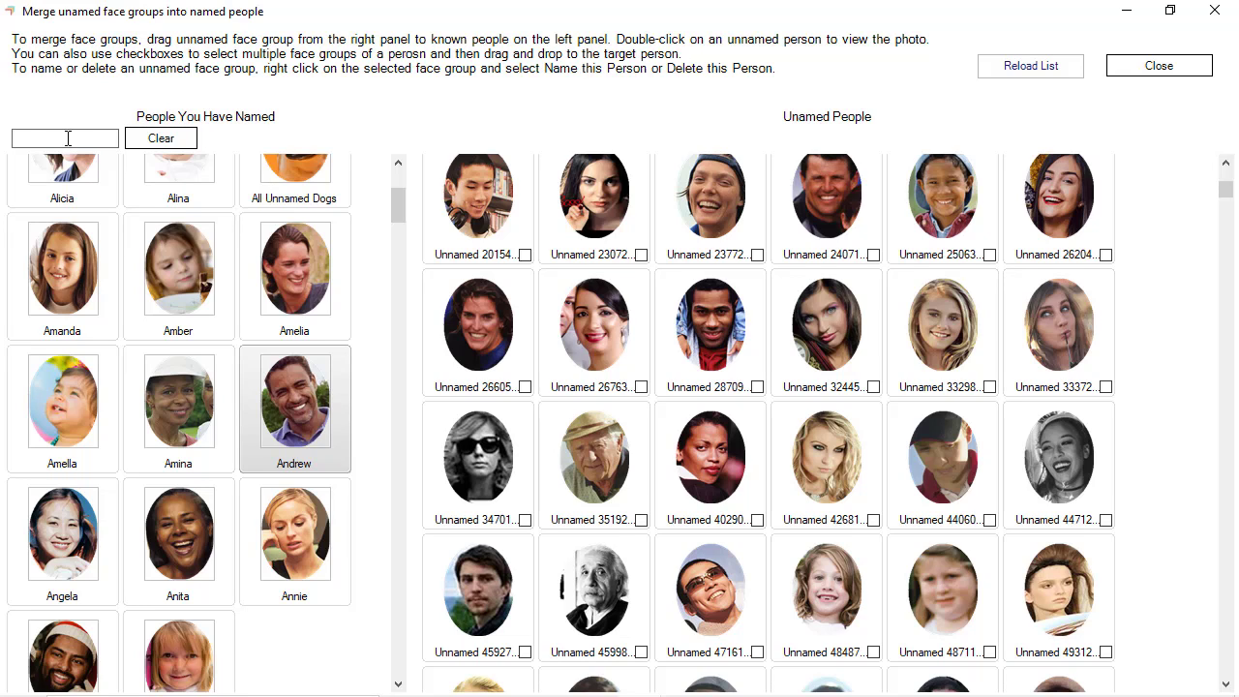
pyautogui.write('b')
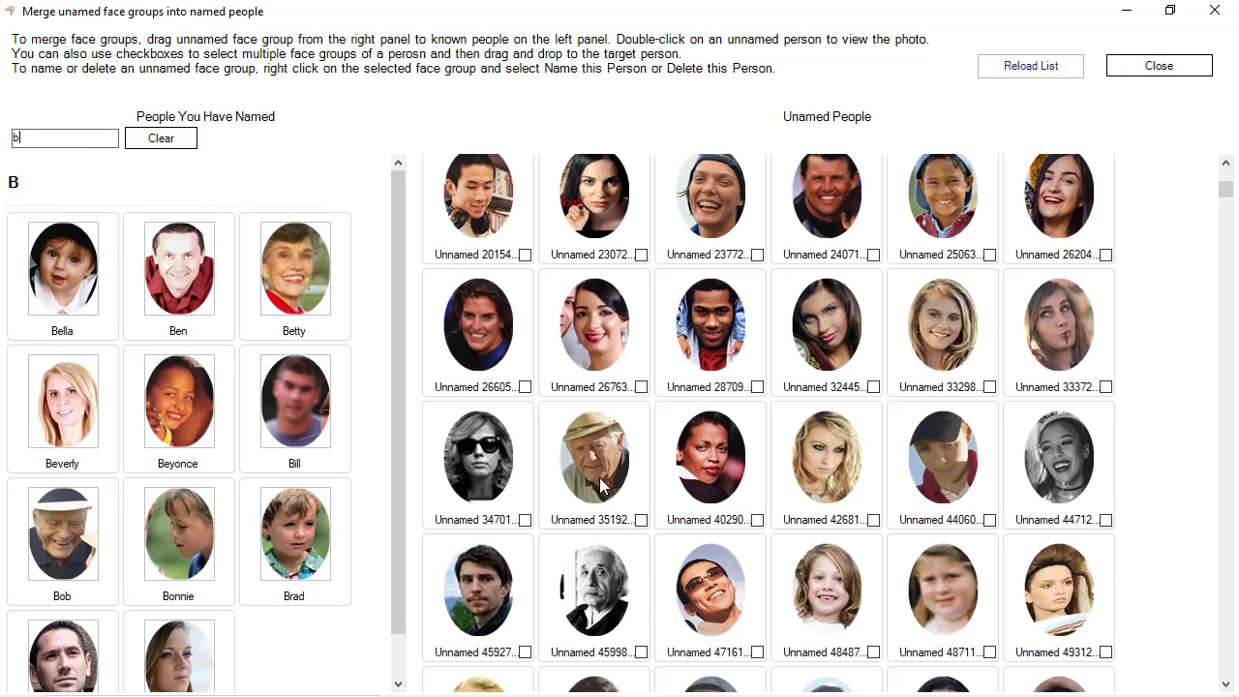
pyautogui.moveTo(597, 488); pyautogui.dragTo(78, 559)
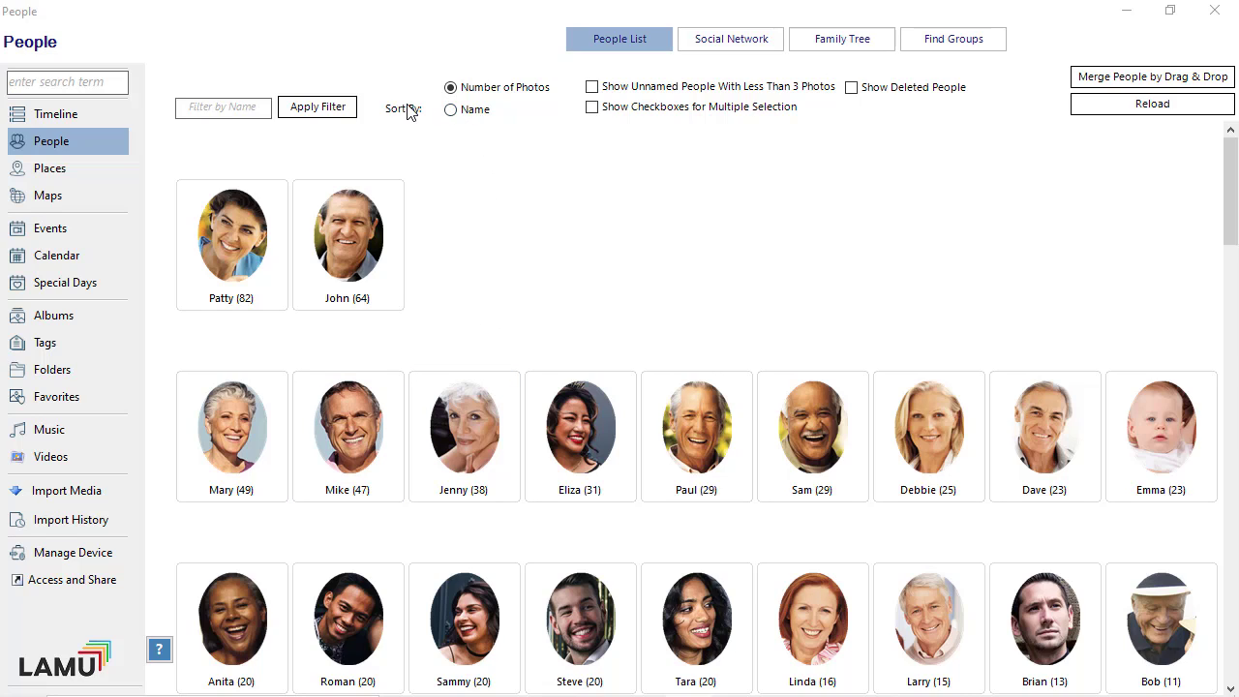
# Step: Set the People list's Sort By option to Name
pyautogui.click(465, 118)
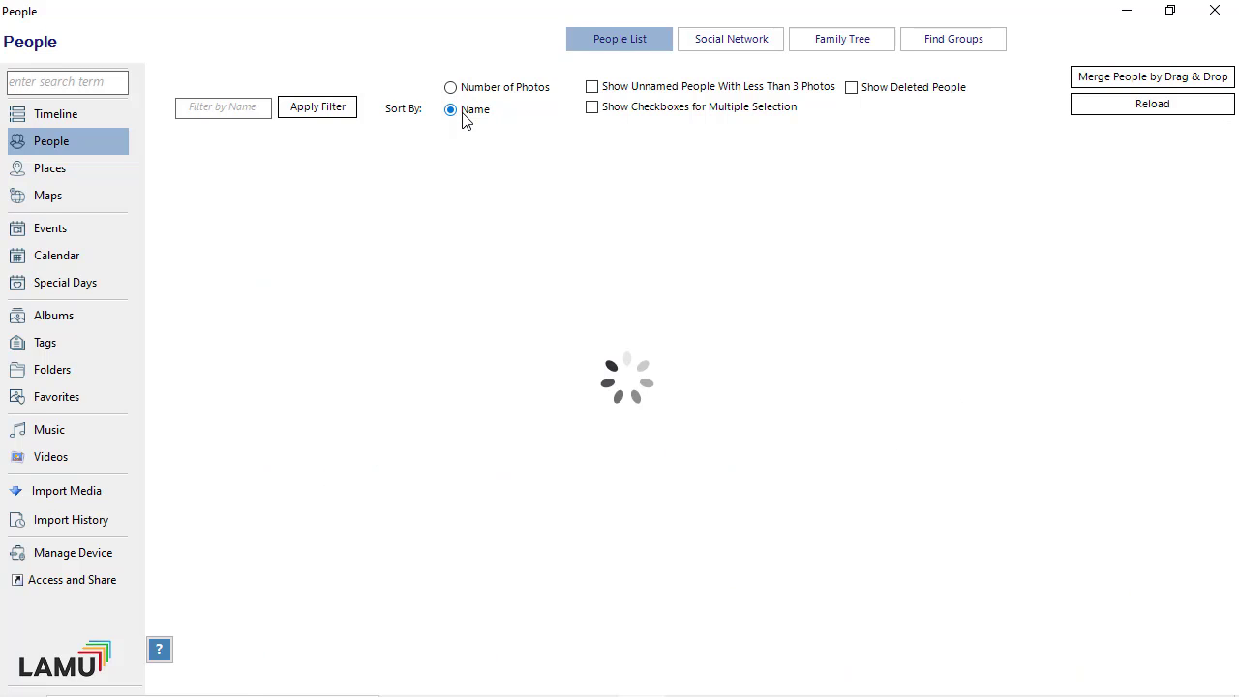